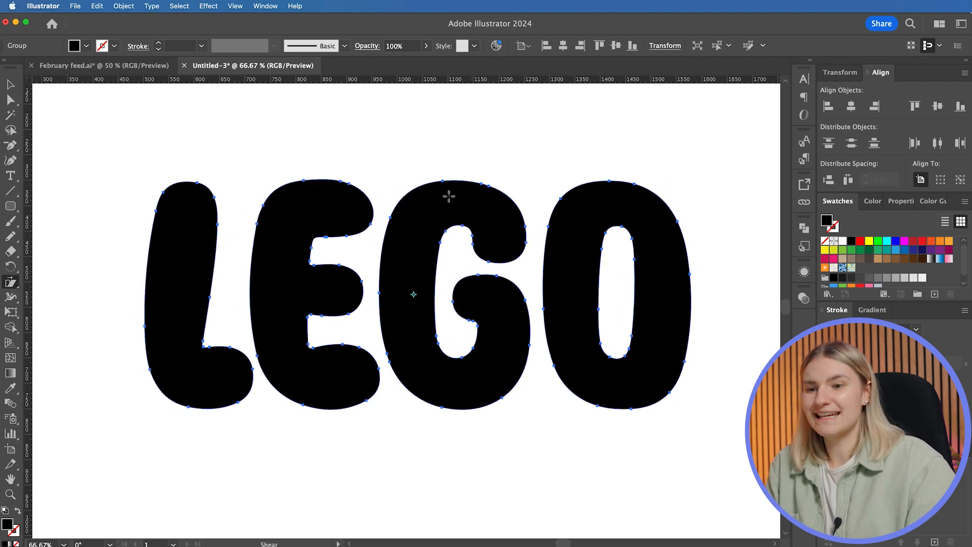
Deselect the LEGO lettering with the Selection tool.
{"action": "key", "text": "super+equal"}
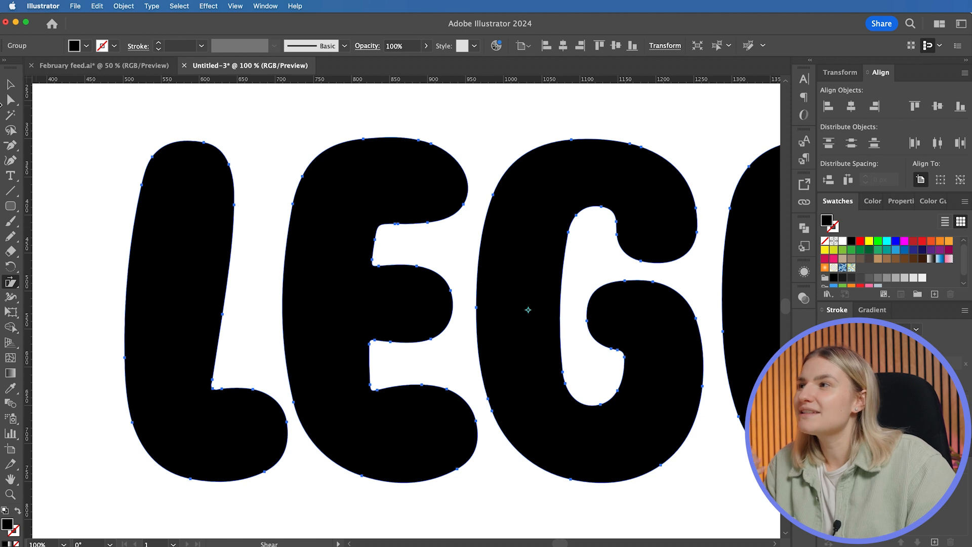
{"action": "key", "text": "v"}
{"action": "left_click", "coordinate": [485, 120]}
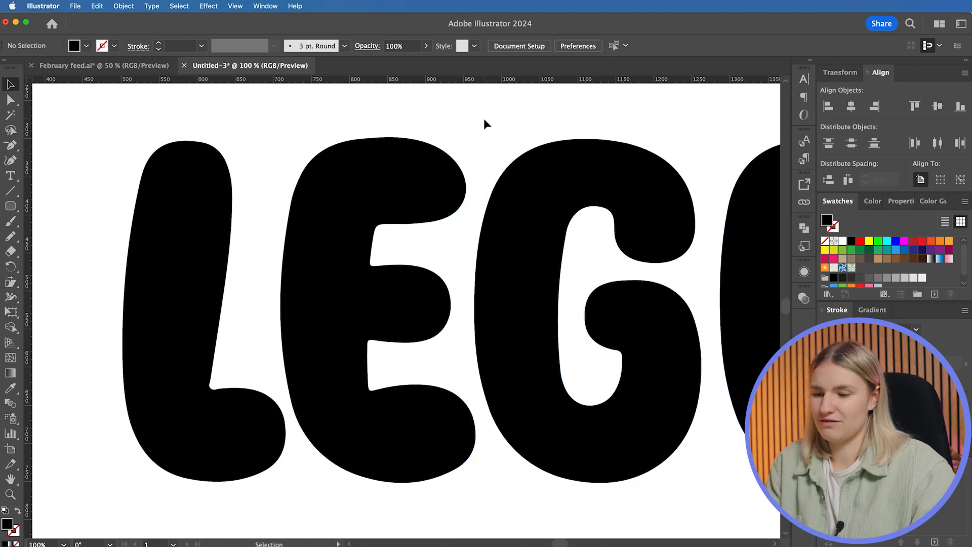
{"action": "key", "text": "super+minus"}
{"action": "scroll", "coordinate": [485, 123], "scroll_direction": "right", "scroll_amount": 3}
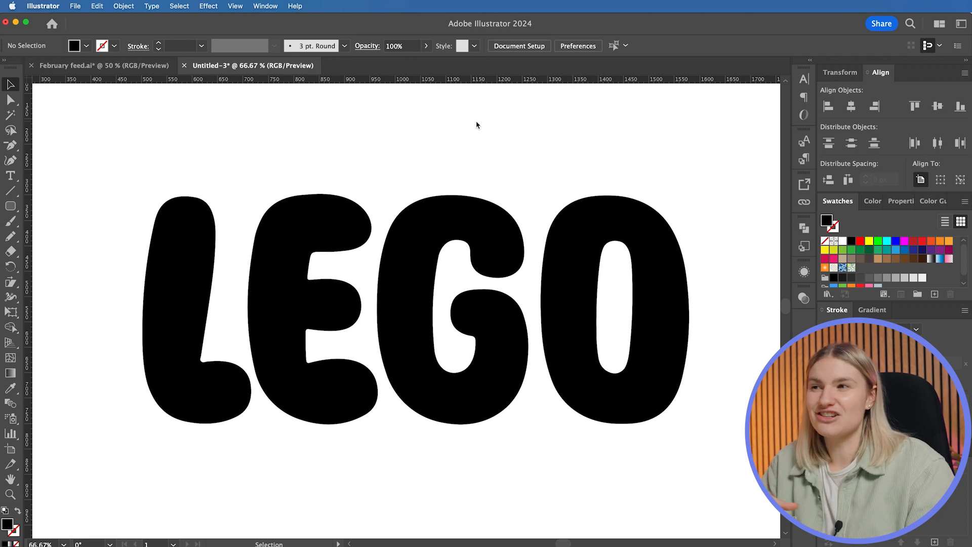
Redraw the outline of the letter L with the Pencil tool as an angular block shape with straight sides and squared ends.
{"action": "key", "text": "super+a"}
{"action": "key", "text": "a"}
{"action": "key", "text": "super+plus"}
{"action": "left_click_drag", "start_coordinate": [191, 269], "coordinate": [378, 272]}
{"action": "left_click", "coordinate": [15, 235]}
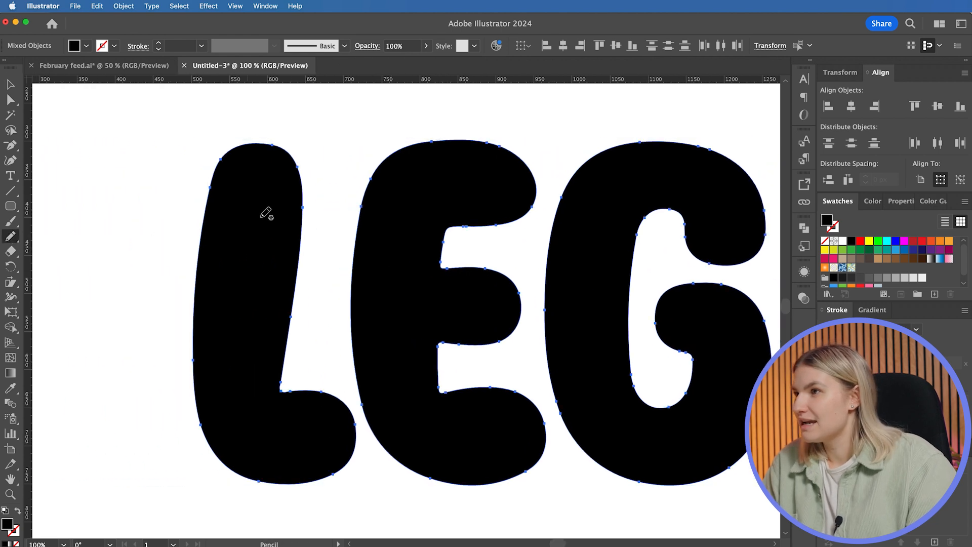
{"action": "left_click", "coordinate": [336, 130], "text": "super"}
{"action": "left_click", "coordinate": [272, 171], "text": "super"}
{"action": "mouse_move", "coordinate": [199, 194]}
{"action": "left_mouse_down"}
{"action": "mouse_move", "coordinate": [196, 477]}
{"action": "mouse_move", "coordinate": [277, 479]}
{"action": "left_mouse_up"}
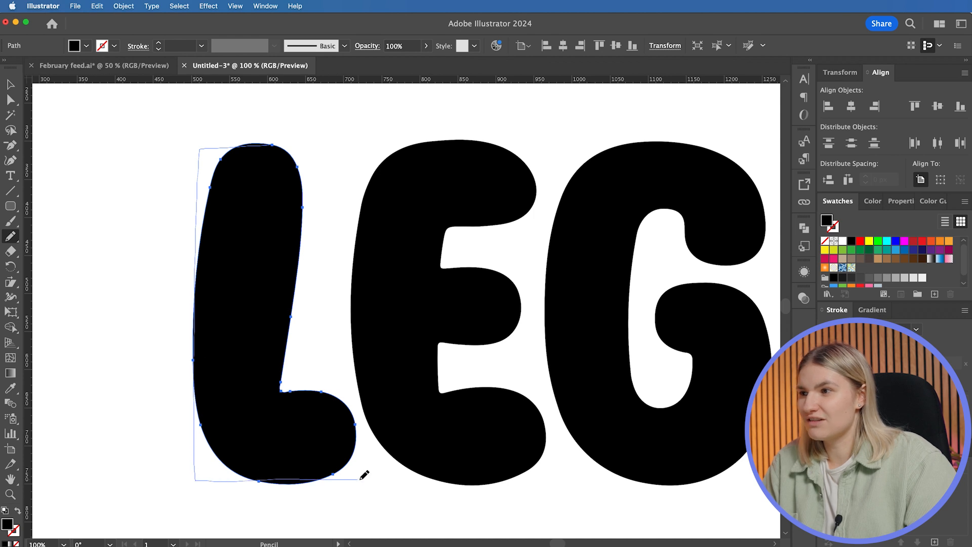
{"action": "left_click_drag", "start_coordinate": [284, 384], "coordinate": [281, 148]}
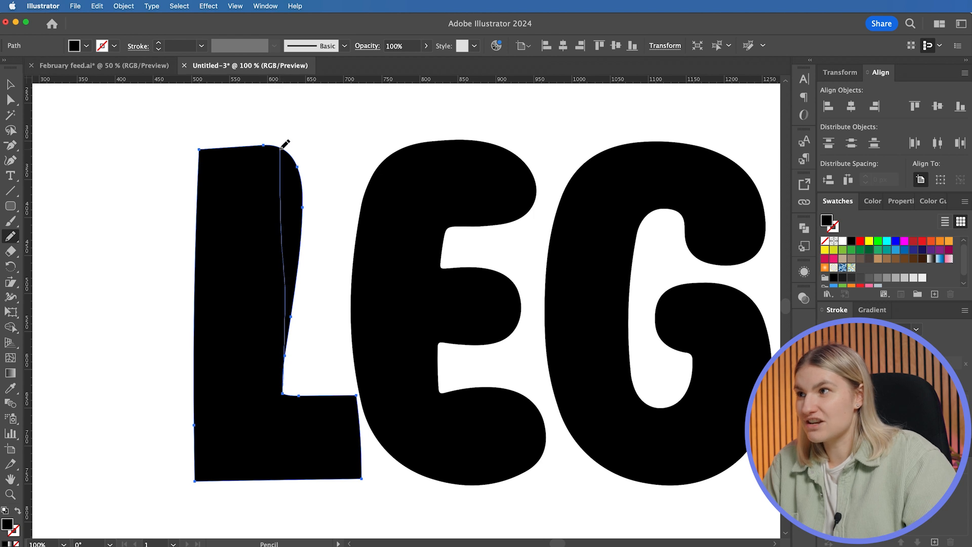
{"action": "left_click_drag", "start_coordinate": [263, 145], "coordinate": [213, 148]}
Redraw the letter E's outline with the Pencil tool, giving it a straight spine and three squared-off arms.
{"action": "mouse_move", "coordinate": [462, 142]}
{"action": "left_mouse_down"}
{"action": "mouse_move", "coordinate": [377, 276]}
{"action": "mouse_move", "coordinate": [382, 441]}
{"action": "left_mouse_up"}
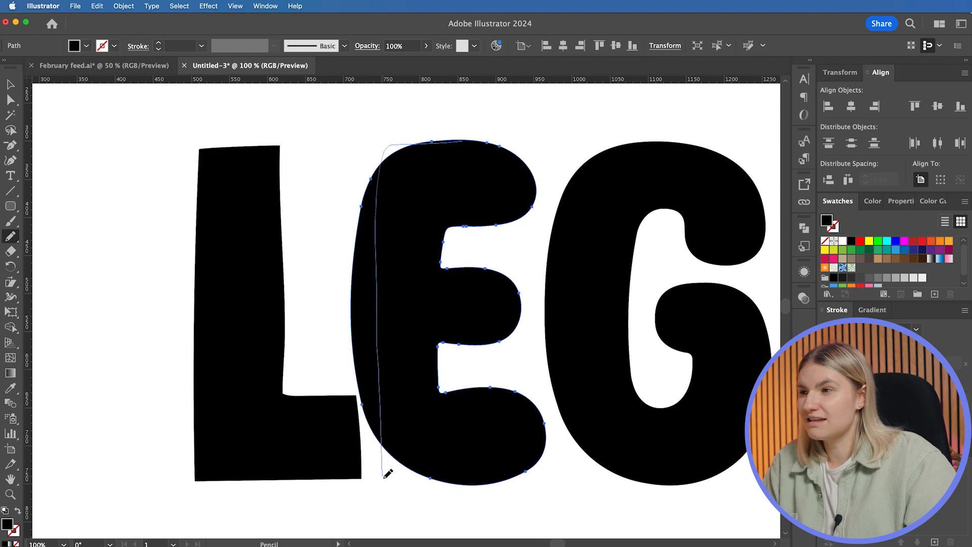
{"action": "mouse_move", "coordinate": [485, 394]}
{"action": "left_mouse_down"}
{"action": "mouse_move", "coordinate": [441, 394]}
{"action": "mouse_move", "coordinate": [439, 354]}
{"action": "mouse_move", "coordinate": [527, 344]}
{"action": "mouse_move", "coordinate": [519, 263]}
{"action": "left_mouse_up"}
{"action": "mouse_move", "coordinate": [448, 254]}
{"action": "left_mouse_down"}
{"action": "mouse_move", "coordinate": [444, 227]}
{"action": "mouse_move", "coordinate": [520, 224]}
{"action": "mouse_move", "coordinate": [518, 142]}
{"action": "mouse_move", "coordinate": [455, 142]}
{"action": "left_mouse_up"}
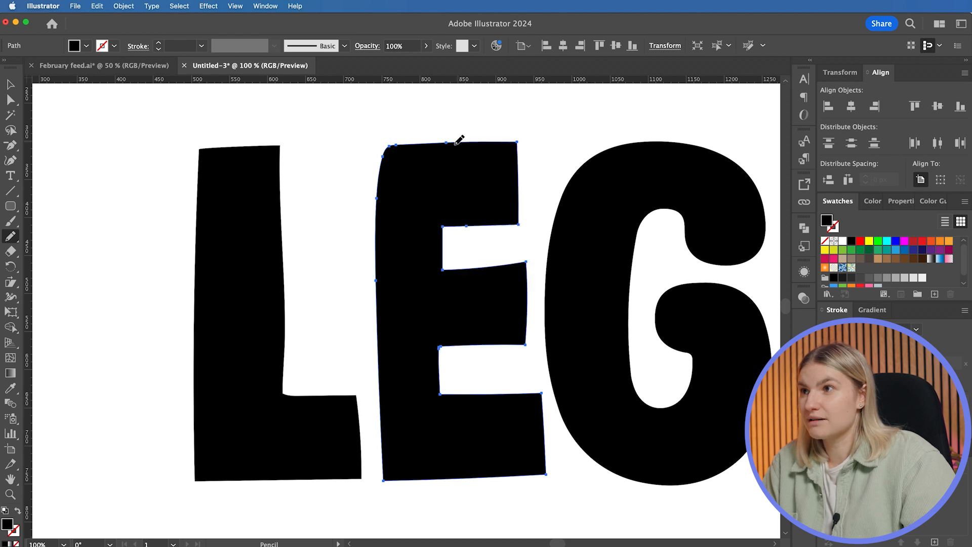
Redraw the outer and inner edges of the letter G with the Pencil tool as a squared block letter.
{"action": "mouse_move", "coordinate": [691, 473]}
{"action": "left_mouse_down"}
{"action": "mouse_move", "coordinate": [582, 446]}
{"action": "mouse_move", "coordinate": [550, 451]}
{"action": "left_mouse_up"}
{"action": "left_click", "coordinate": [415, 306], "text": "super"}
{"action": "mouse_move", "coordinate": [369, 316]}
{"action": "left_mouse_down"}
{"action": "mouse_move", "coordinate": [376, 146]}
{"action": "mouse_move", "coordinate": [585, 148]}
{"action": "left_mouse_up"}
{"action": "mouse_move", "coordinate": [588, 253]}
{"action": "left_mouse_down"}
{"action": "mouse_move", "coordinate": [535, 261]}
{"action": "mouse_move", "coordinate": [509, 247]}
{"action": "mouse_move", "coordinate": [509, 230]}
{"action": "left_mouse_up"}
{"action": "left_click_drag", "start_coordinate": [461, 292], "coordinate": [461, 389]}
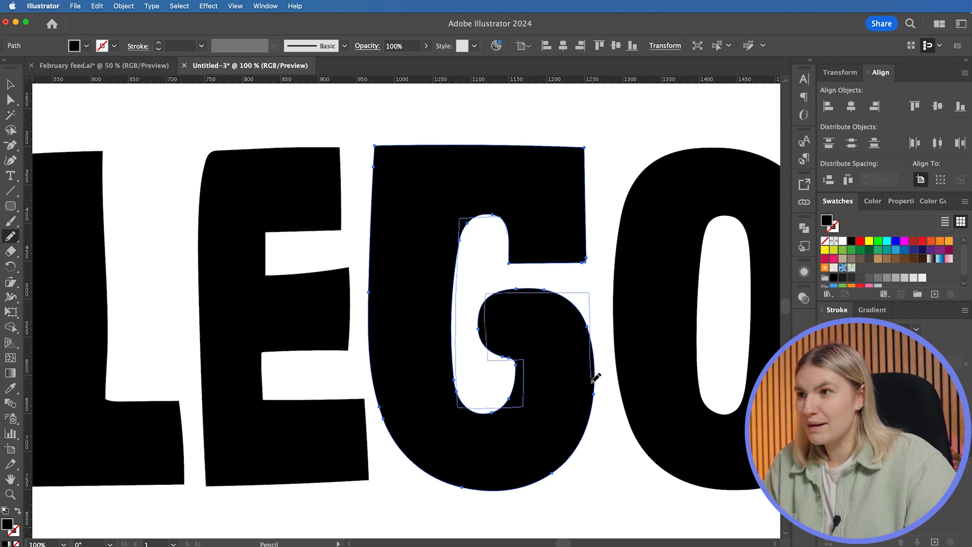
{"action": "left_click_drag", "start_coordinate": [596, 400], "coordinate": [596, 404]}
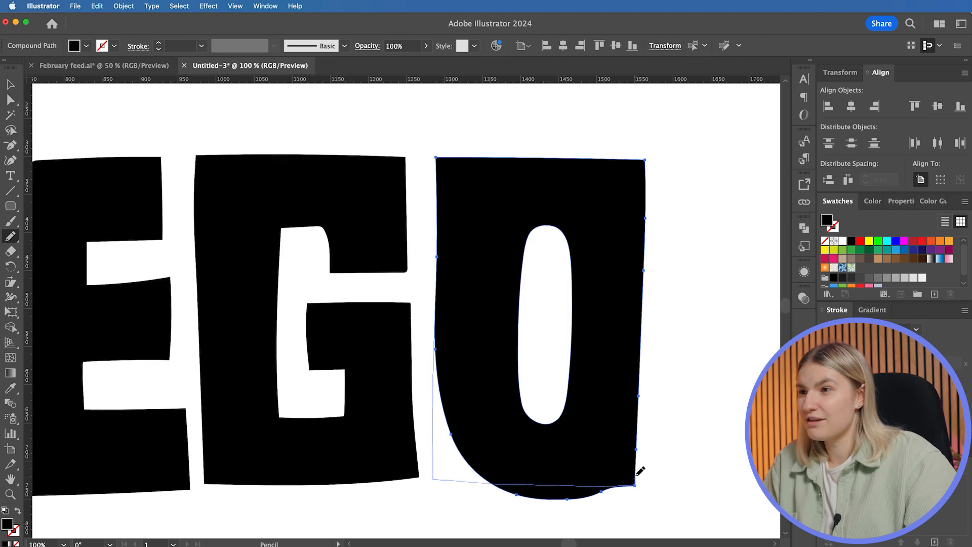
Square off the outer outline and the inner counter of the letter O with the Pencil tool and exit isolation mode.
{"action": "left_click_drag", "start_coordinate": [640, 471], "coordinate": [640, 471]}
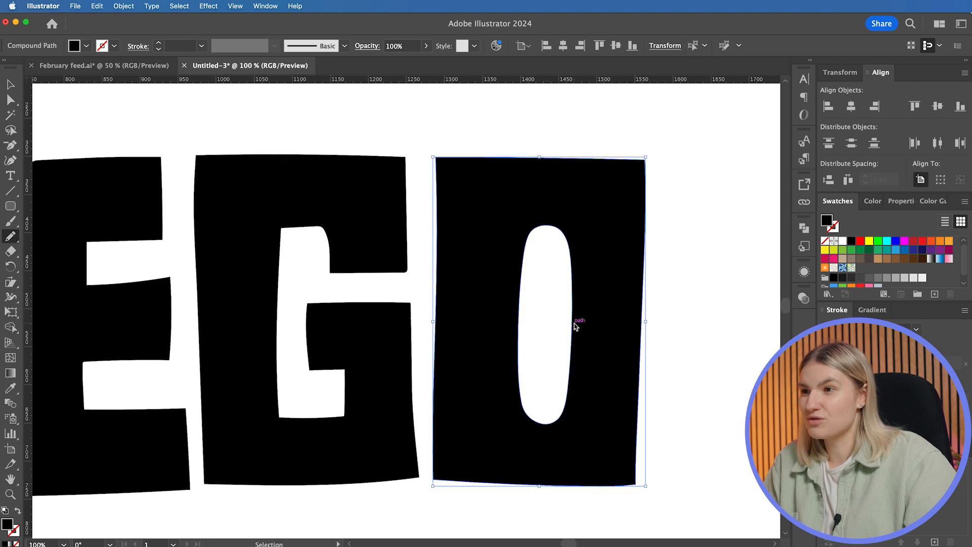
{"action": "double_click", "coordinate": [575, 322]}
{"action": "left_click_drag", "start_coordinate": [515, 230], "coordinate": [515, 342]}
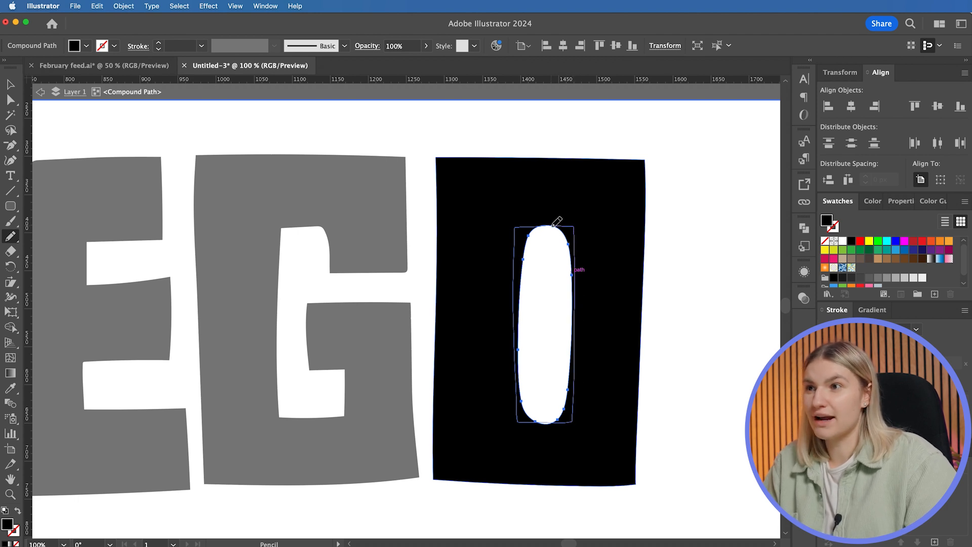
{"action": "left_click_drag", "start_coordinate": [553, 226], "coordinate": [552, 226]}
{"action": "key", "text": "v"}
{"action": "double_click", "coordinate": [599, 130]}
{"action": "left_click_drag", "start_coordinate": [601, 134], "coordinate": [577, 136]}
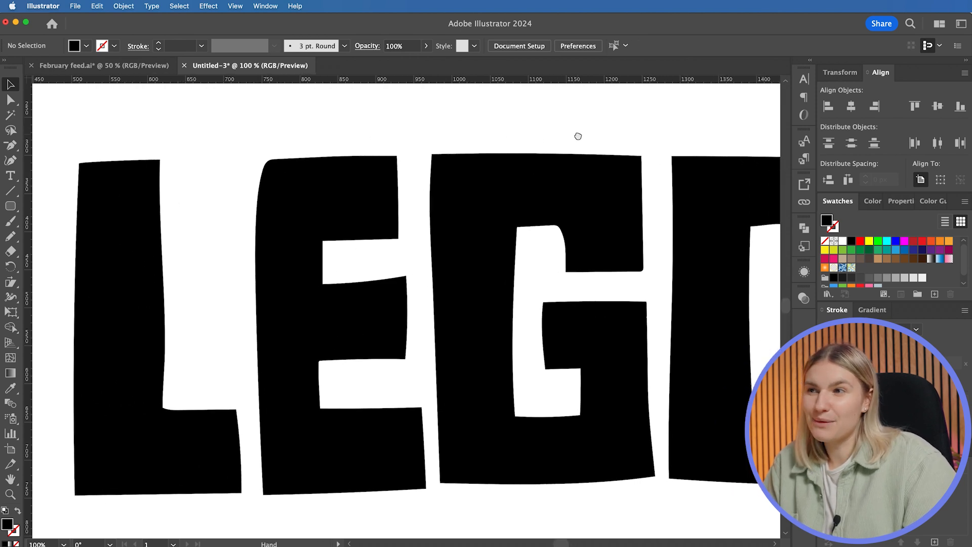
{"action": "key", "text": "super+minus"}
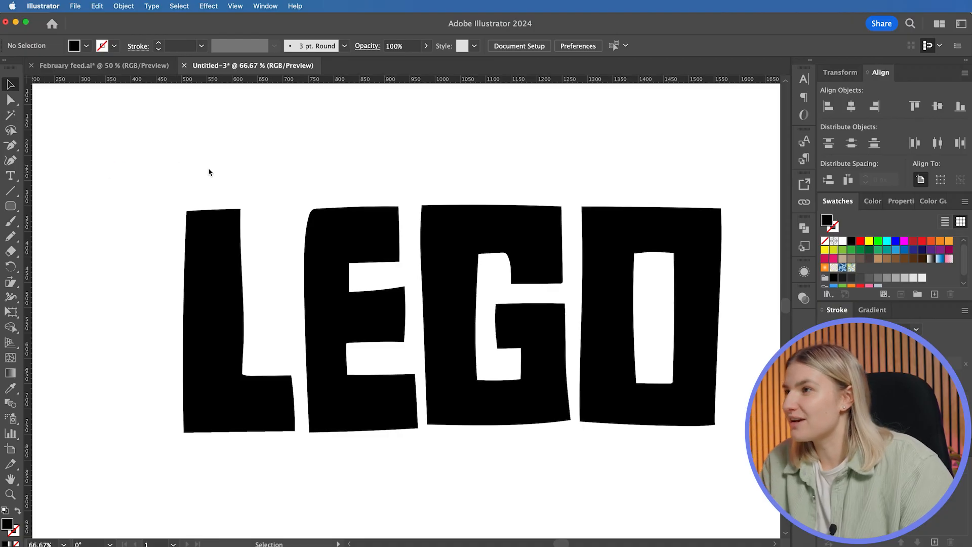
Duplicate all four LEGO letters directly below the original lettering.
{"action": "key", "text": "super+minus"}
{"action": "left_click_drag", "start_coordinate": [182, 174], "coordinate": [697, 480]}
{"action": "left_click_drag", "start_coordinate": [444, 403], "coordinate": [466, 491]}
{"action": "left_click", "coordinate": [630, 273]}
{"action": "key", "text": "super+plus"}
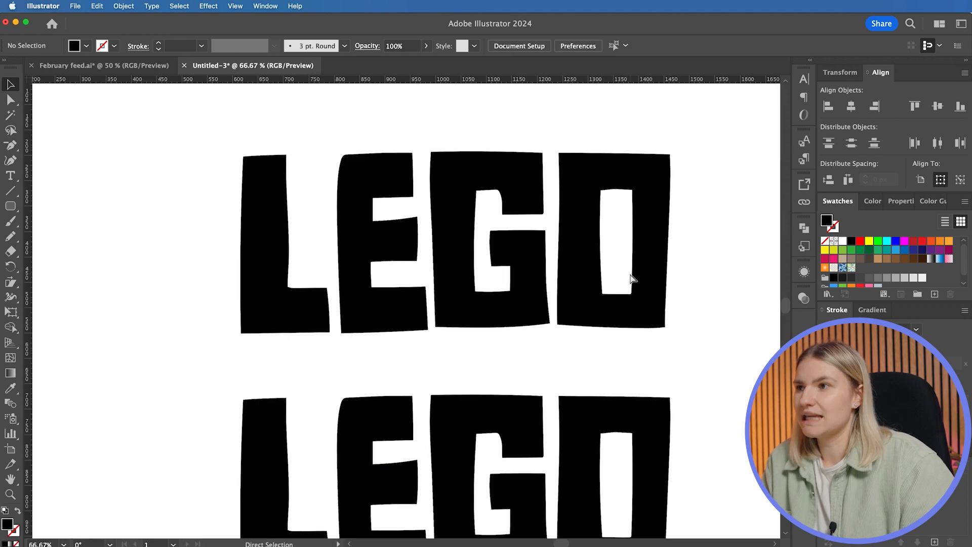
{"action": "key", "text": "super+plus"}
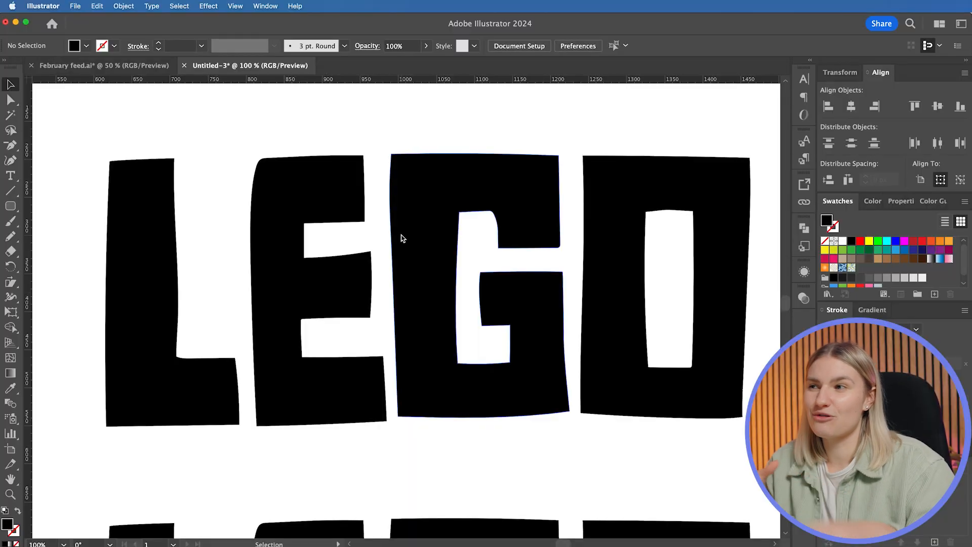
Extend the upper L's foot to the full width of the E and scale the E down to sit above it.
{"action": "left_click", "coordinate": [11, 100]}
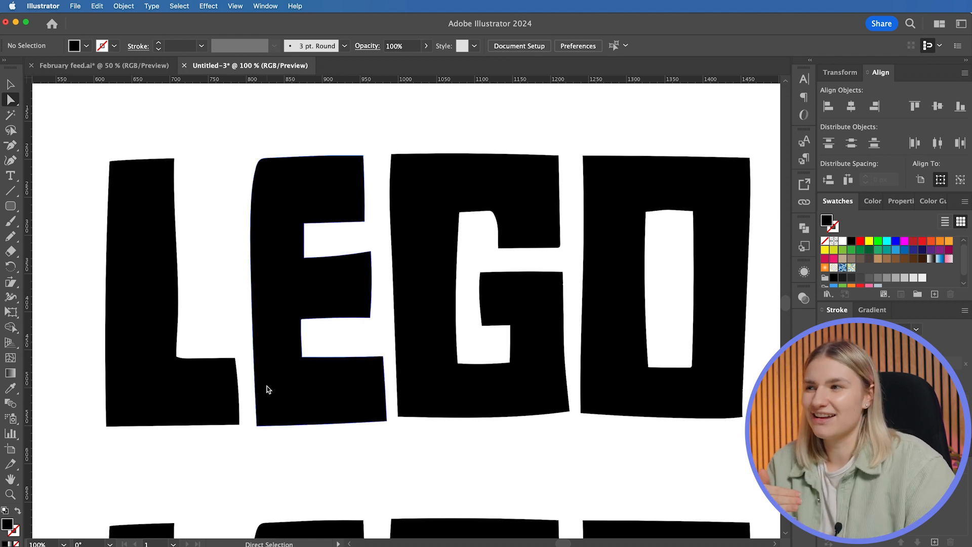
{"action": "left_click_drag", "start_coordinate": [243, 351], "coordinate": [386, 424]}
{"action": "key", "text": "v"}
{"action": "left_click", "coordinate": [293, 272]}
{"action": "left_click_drag", "start_coordinate": [315, 425], "coordinate": [276, 332]}
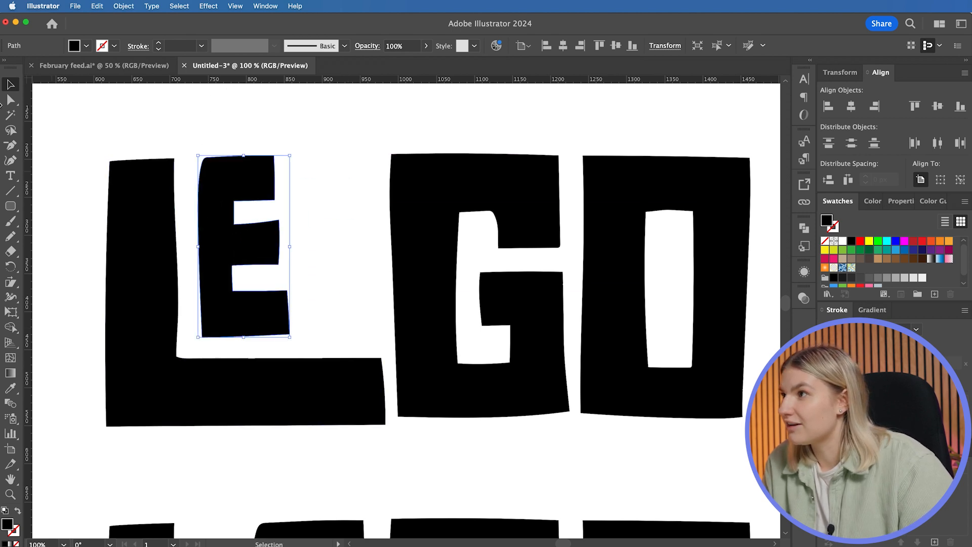
Shorten the upper L's foot to end just past the smaller E and move the G and O in beside them.
{"action": "key", "text": "a"}
{"action": "left_click_drag", "start_coordinate": [390, 359], "coordinate": [296, 420]}
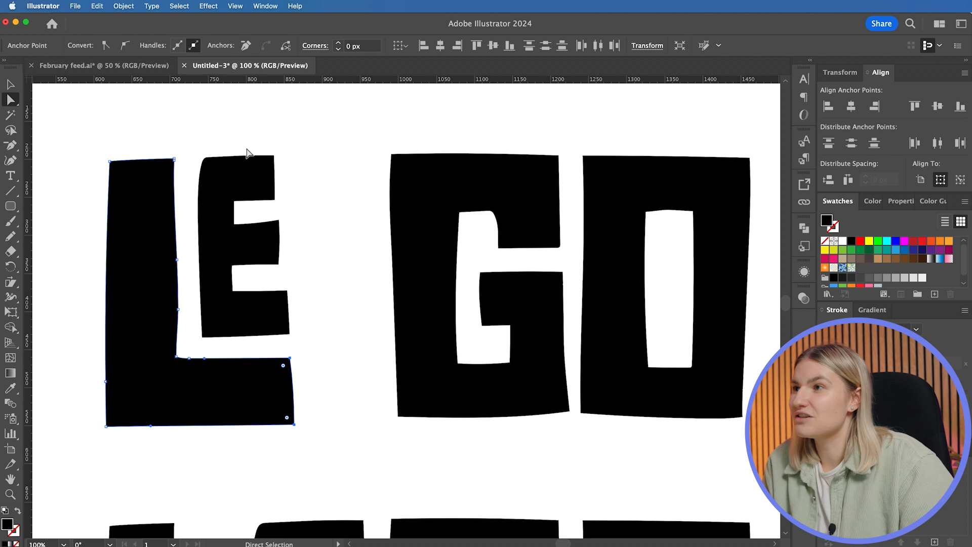
{"action": "left_click", "coordinate": [11, 81]}
{"action": "left_click_drag", "start_coordinate": [712, 426], "coordinate": [633, 402]}
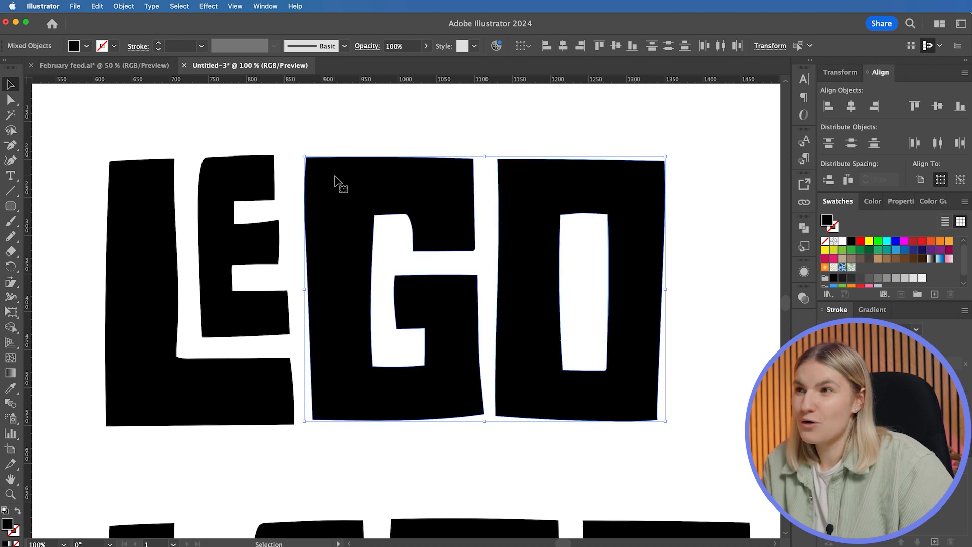
{"action": "left_click", "coordinate": [413, 130]}
{"action": "scroll", "coordinate": [412, 126], "scroll_direction": "left", "scroll_amount": 2}
{"action": "scroll", "coordinate": [413, 130], "scroll_direction": "left", "scroll_amount": 2}
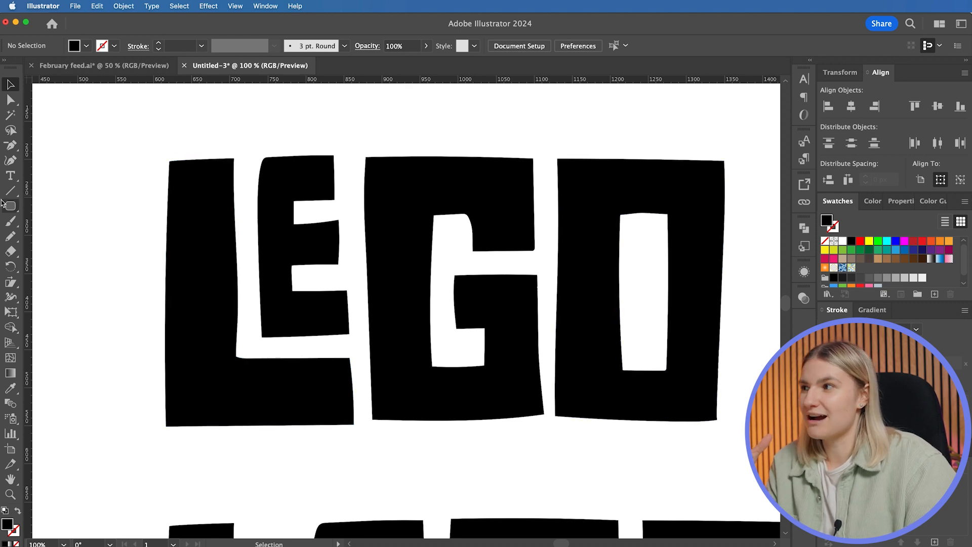
Frame the upper LEGO lettering with an unfilled rectangle with a 1 pt black stroke and remove the frame.
{"action": "left_click_drag", "start_coordinate": [11, 206], "coordinate": [50, 209]}
{"action": "mouse_move", "coordinate": [161, 150]}
{"action": "left_mouse_down"}
{"action": "mouse_move", "coordinate": [628, 358]}
{"action": "mouse_move", "coordinate": [729, 434]}
{"action": "left_mouse_up"}
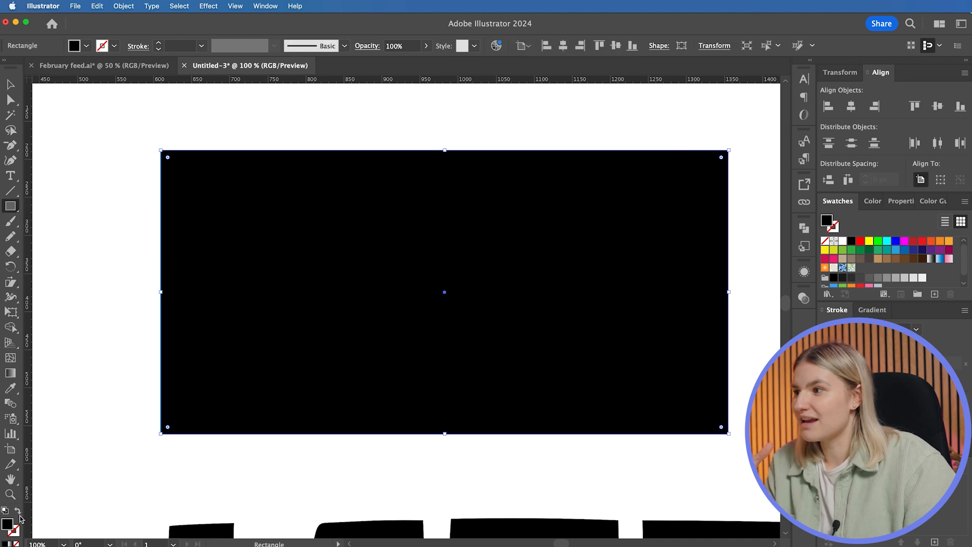
{"action": "left_click", "coordinate": [19, 512]}
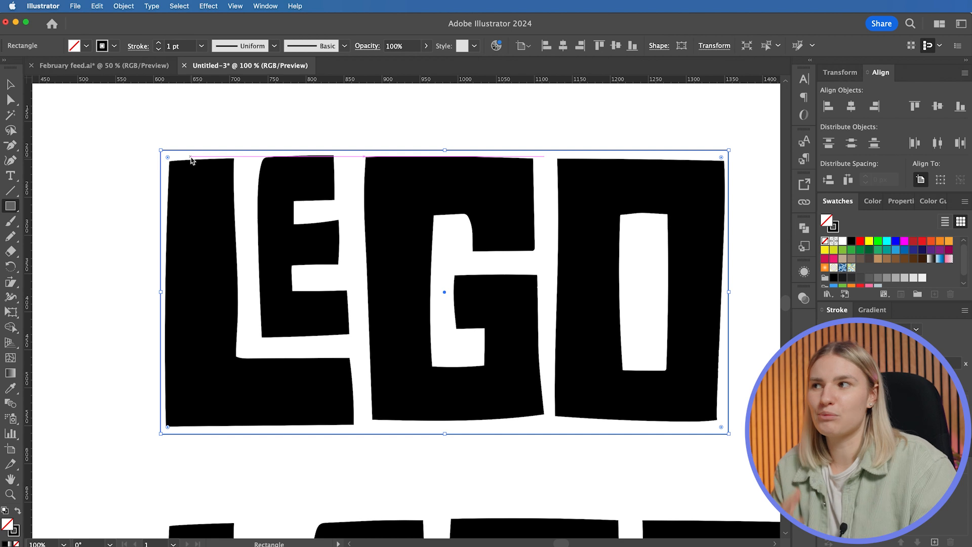
{"action": "left_click", "coordinate": [11, 85]}
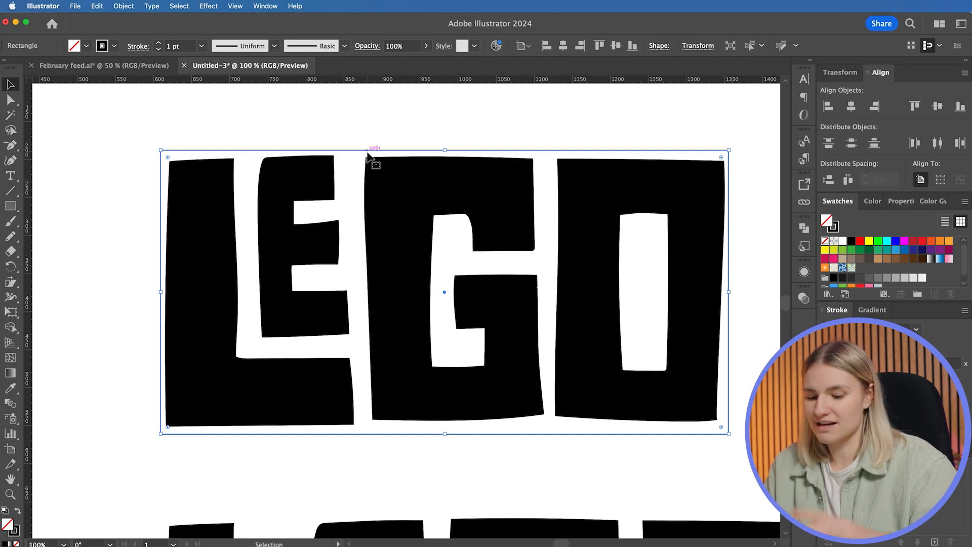
{"action": "left_click", "coordinate": [368, 153]}
Move the lower LEGO copy up closer to the first version and stretch its L's foot across beneath the E, G and O.
{"action": "key", "text": "super+minus"}
{"action": "left_click_drag", "start_coordinate": [491, 317], "coordinate": [483, 154]}
{"action": "left_click_drag", "start_coordinate": [213, 254], "coordinate": [731, 506]}
{"action": "left_click_drag", "start_coordinate": [605, 430], "coordinate": [601, 406]}
{"action": "left_click", "coordinate": [75, 153]}
{"action": "left_click", "coordinate": [14, 101]}
{"action": "left_click_drag", "start_coordinate": [327, 380], "coordinate": [308, 454]}
{"action": "left_click_drag", "start_coordinate": [320, 434], "coordinate": [640, 445]}
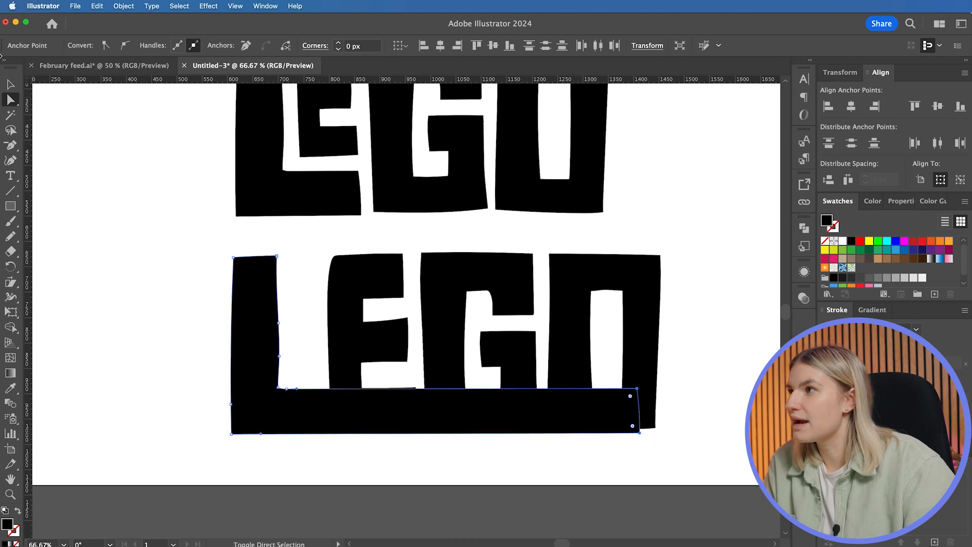
Scale down the E, G and O of the lower copy and fit them above the L's long foot.
{"action": "key", "text": "v"}
{"action": "left_click_drag", "start_coordinate": [690, 245], "coordinate": [358, 350]}
{"action": "left_click_drag", "start_coordinate": [668, 420], "coordinate": [578, 376]}
{"action": "left_click_drag", "start_coordinate": [528, 348], "coordinate": [500, 349]}
Shorten the lower L's foot so it ends just past the O.
{"action": "left_click", "coordinate": [9, 100]}
{"action": "left_click_drag", "start_coordinate": [675, 362], "coordinate": [633, 442]}
{"action": "left_click_drag", "start_coordinate": [639, 433], "coordinate": [524, 431]}
{"action": "left_click", "coordinate": [10, 84]}
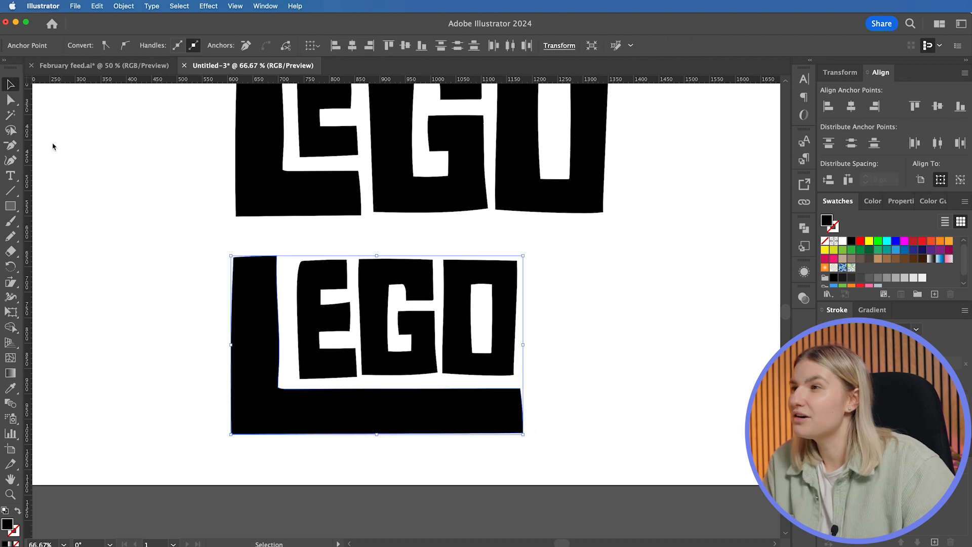
{"action": "left_click", "coordinate": [157, 272]}
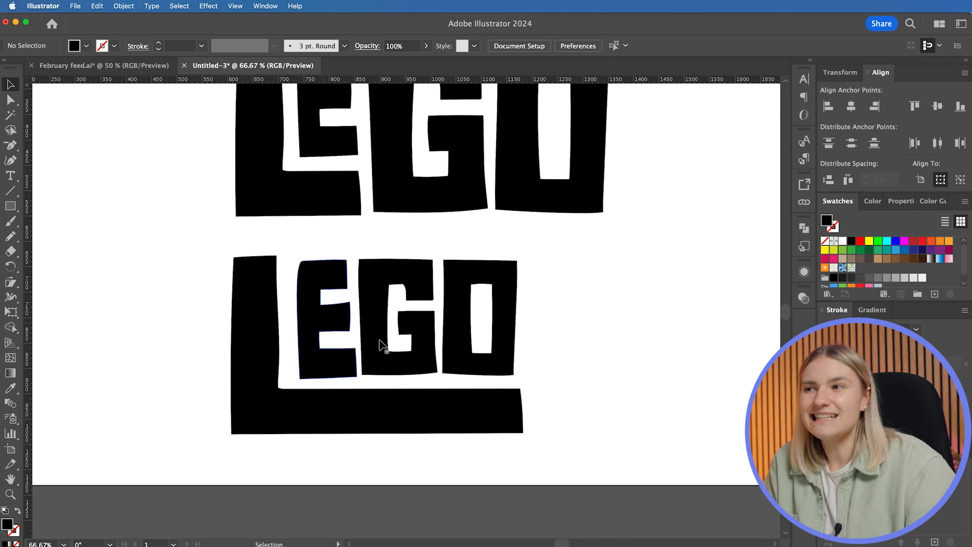
Duplicate the lower LEGO layout and place the copy beside it.
{"action": "left_click_drag", "start_coordinate": [159, 245], "coordinate": [542, 439]}
{"action": "left_click_drag", "start_coordinate": [506, 341], "coordinate": [692, 349]}
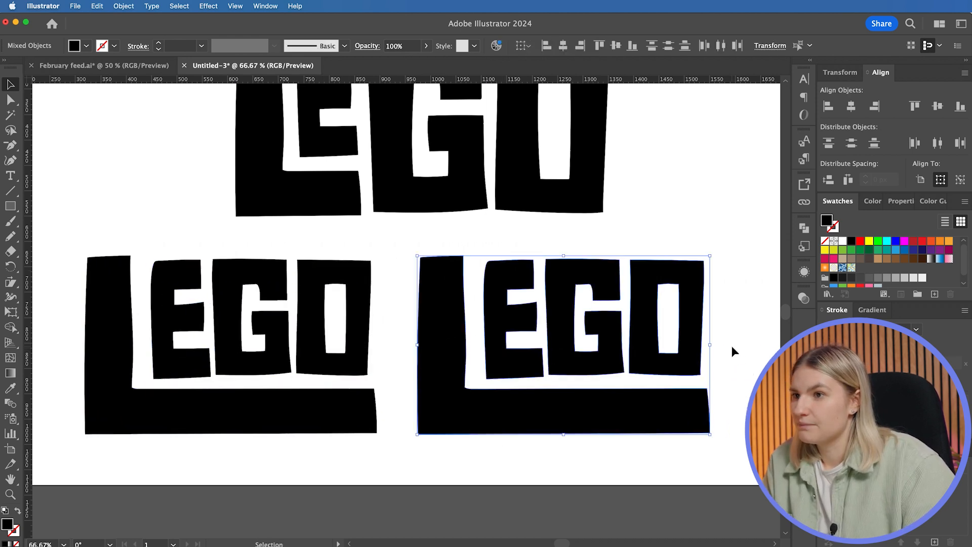
{"action": "left_click", "coordinate": [735, 351]}
{"action": "scroll", "coordinate": [735, 351], "scroll_direction": "right", "scroll_amount": 5}
Lengthen the L's foot in the new copy beyond the O and draw a black vertical bar rising from its end.
{"action": "left_click", "coordinate": [9, 99]}
{"action": "left_click_drag", "start_coordinate": [585, 383], "coordinate": [627, 433]}
{"action": "left_click", "coordinate": [10, 205]}
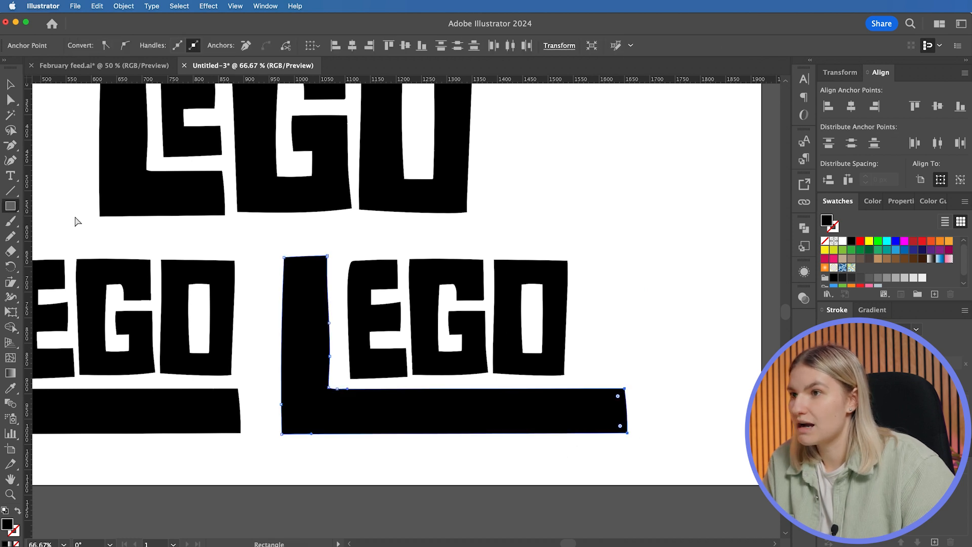
{"action": "mouse_move", "coordinate": [579, 260]}
{"action": "left_mouse_down"}
{"action": "mouse_move", "coordinate": [615, 397]}
{"action": "mouse_move", "coordinate": [637, 434]}
{"action": "mouse_move", "coordinate": [627, 433]}
{"action": "left_mouse_up"}
Copy the vertical bar, turn it horizontal and stretch it above the E, G and O to extend the frame around them.
{"action": "key", "text": "v"}
{"action": "left_click_drag", "start_coordinate": [604, 260], "coordinate": [570, 209]}
{"action": "left_click_drag", "start_coordinate": [609, 161], "coordinate": [704, 308]}
{"action": "left_click_drag", "start_coordinate": [639, 278], "coordinate": [580, 236]}
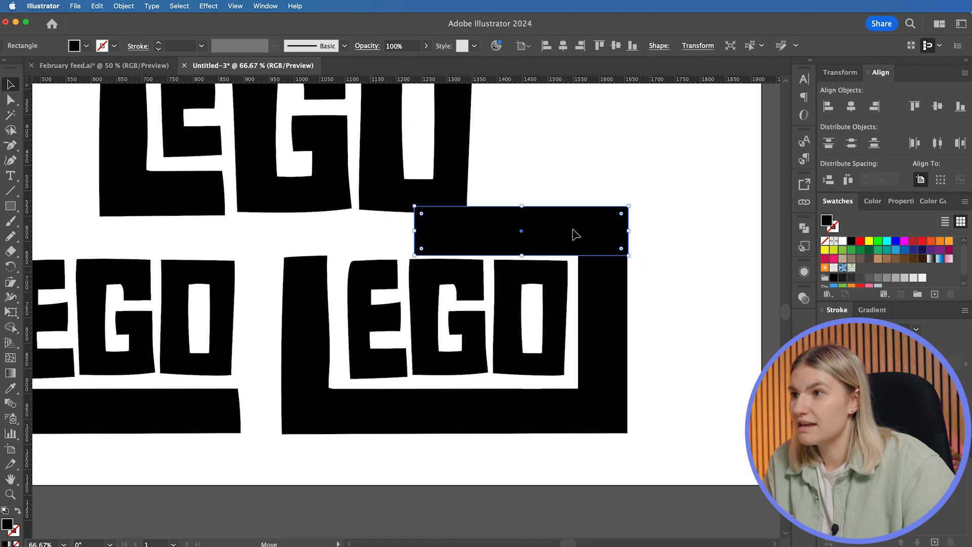
{"action": "left_click_drag", "start_coordinate": [290, 220], "coordinate": [658, 457]}
{"action": "left_click_drag", "start_coordinate": [593, 235], "coordinate": [610, 256]}
{"action": "left_click", "coordinate": [441, 253]}
{"action": "left_click_drag", "start_coordinate": [426, 253], "coordinate": [359, 254]}
Delete both lower LEGO variations, keeping only the upper lettering with the small E.
{"action": "left_click_drag", "start_coordinate": [694, 222], "coordinate": [184, 443]}
{"action": "key", "text": "Delete"}
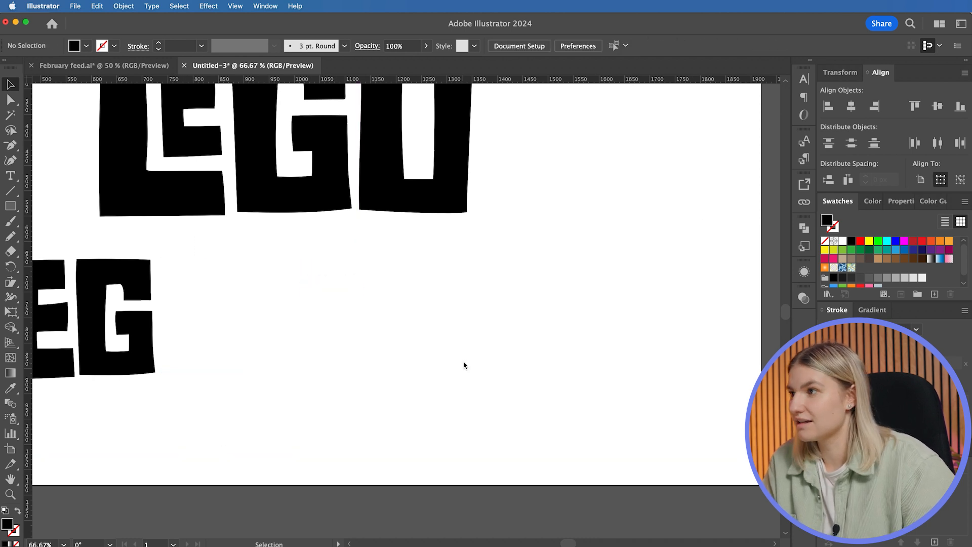
{"action": "scroll", "coordinate": [462, 362], "scroll_direction": "left", "scroll_amount": 5}
{"action": "left_click_drag", "start_coordinate": [440, 231], "coordinate": [211, 359]}
{"action": "key", "text": "Delete"}
{"action": "scroll", "coordinate": [364, 256], "scroll_direction": "up", "scroll_amount": 5}
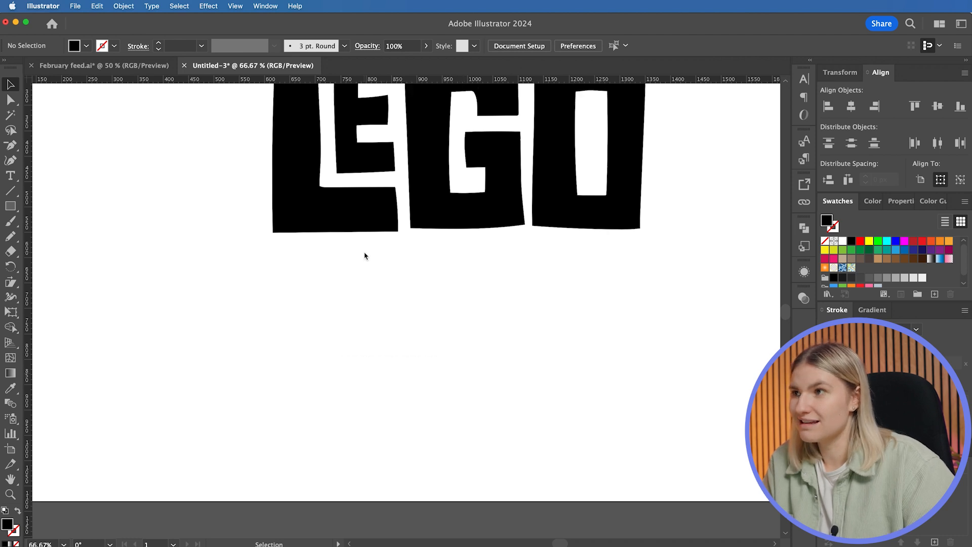
Move the remaining LEGO lettering down on the artboard and deselect it.
{"action": "left_click_drag", "start_coordinate": [278, 131], "coordinate": [626, 326]}
{"action": "left_click_drag", "start_coordinate": [621, 307], "coordinate": [609, 368]}
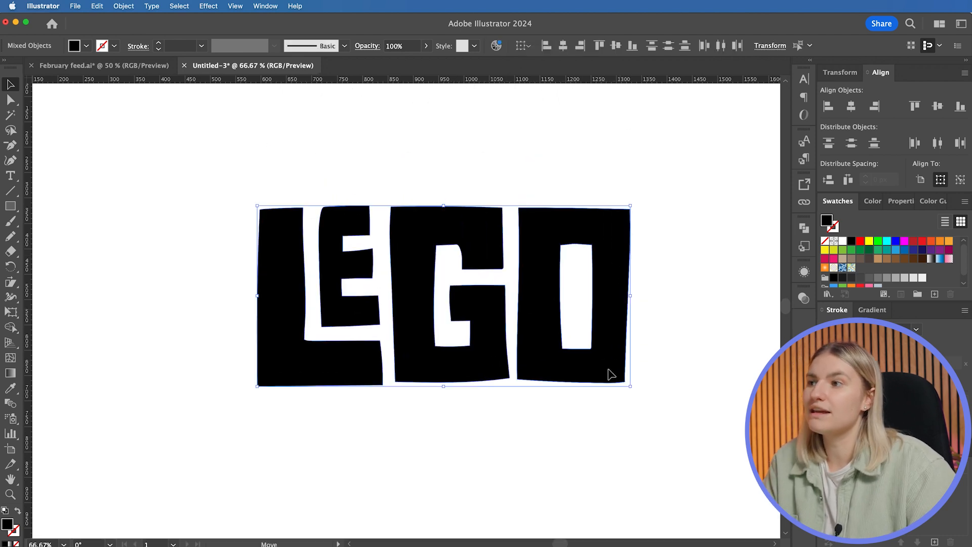
{"action": "left_click", "coordinate": [690, 346]}
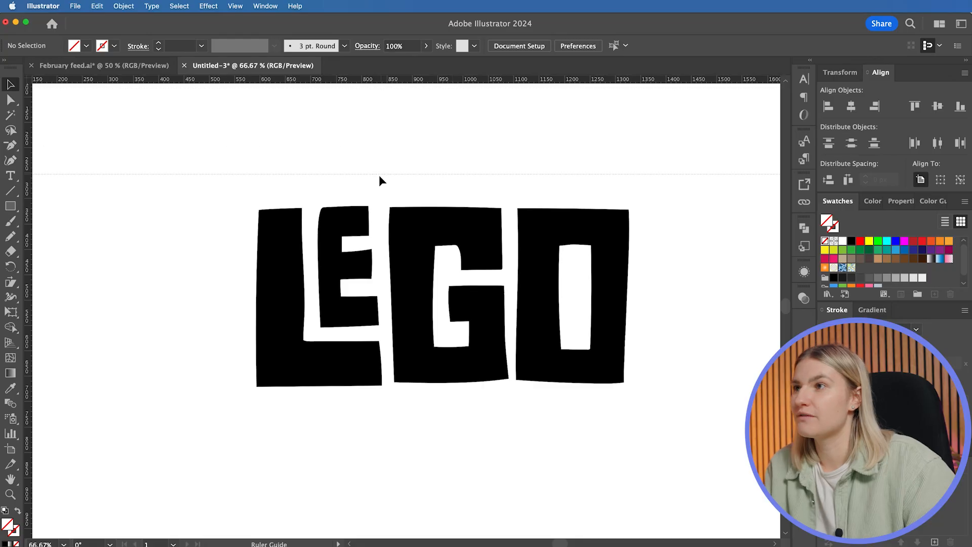
Place two horizontal ruler guides, one along the top edge and one along the bottom edge of the LEGO letters.
{"action": "left_click_drag", "start_coordinate": [379, 175], "coordinate": [361, 212]}
{"action": "left_click_drag", "start_coordinate": [478, 79], "coordinate": [405, 383]}
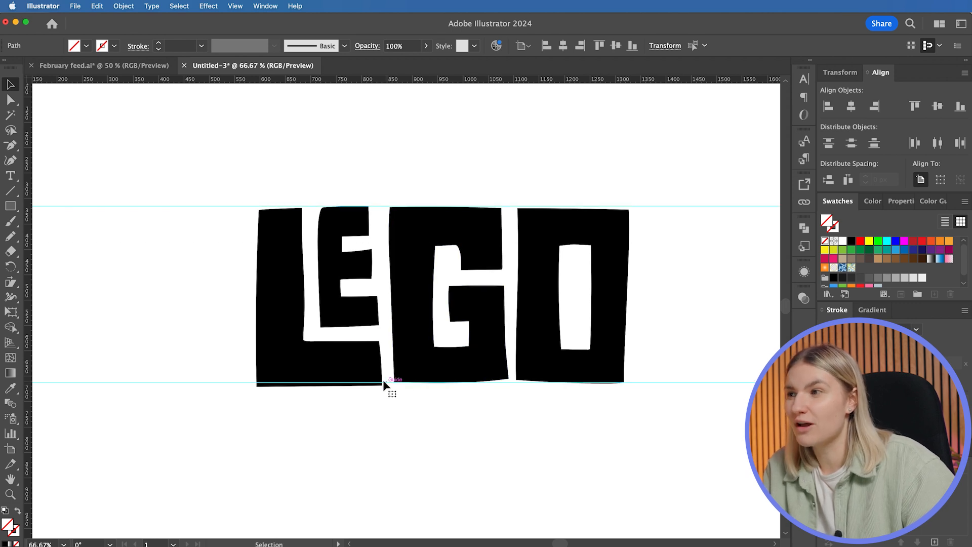
Move the lower guide down to the base of the L, clear the selection and lock both guides.
{"action": "left_click_drag", "start_coordinate": [680, 383], "coordinate": [680, 387]}
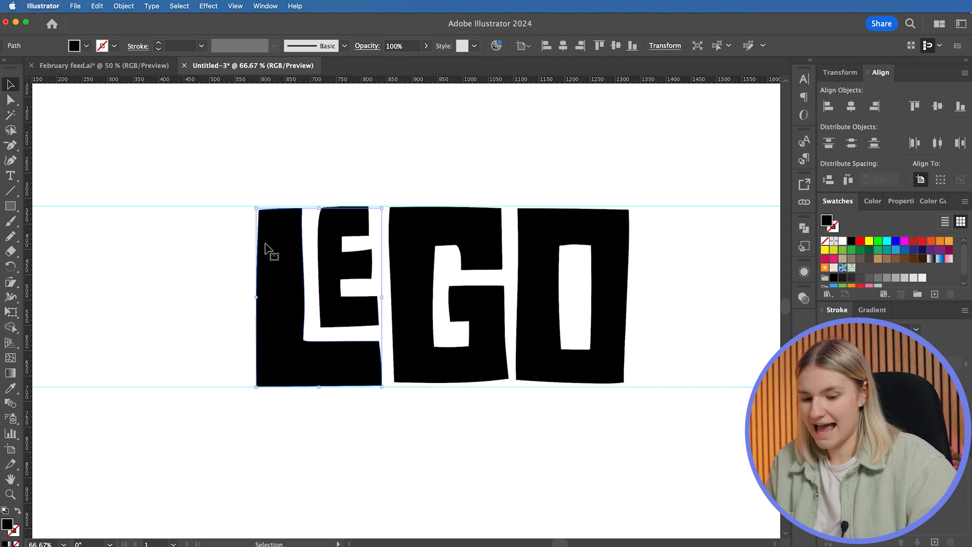
{"action": "key", "text": "super+plus"}
{"action": "left_click", "coordinate": [227, 237]}
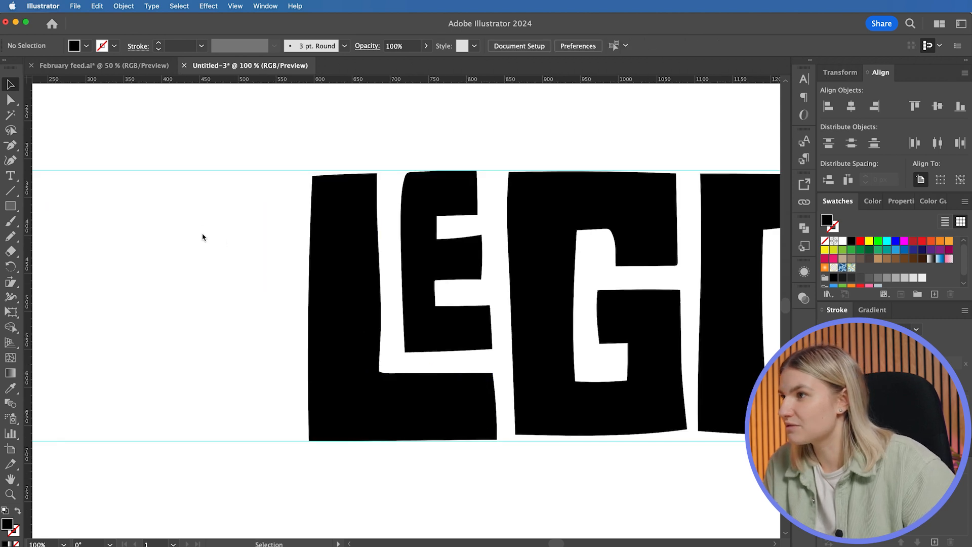
{"action": "right_click", "coordinate": [269, 206]}
{"action": "left_click", "coordinate": [302, 374]}
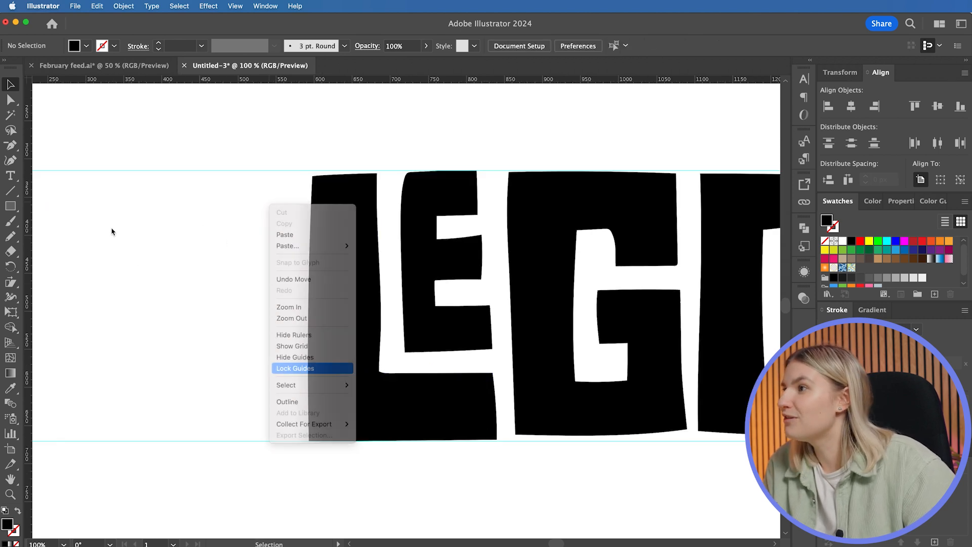
Trim the outer and inner edges of the L into straight horizontal and vertical lines with rectangular Eraser cuts.
{"action": "left_click", "coordinate": [11, 252]}
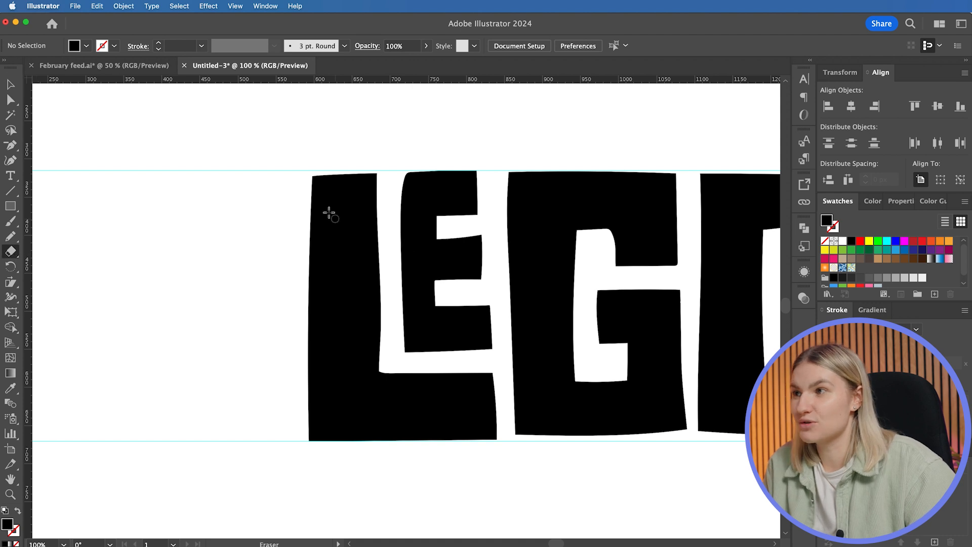
{"action": "left_click", "coordinate": [329, 212], "text": "super"}
{"action": "scroll", "coordinate": [329, 213], "scroll_direction": "right", "scroll_amount": 5}
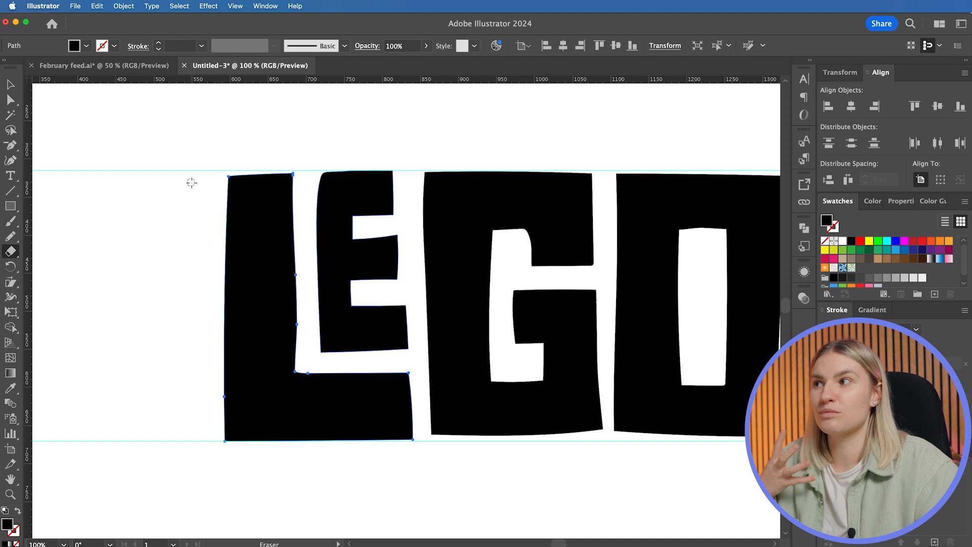
{"action": "scroll", "coordinate": [191, 183], "scroll_direction": "right", "scroll_amount": 1}
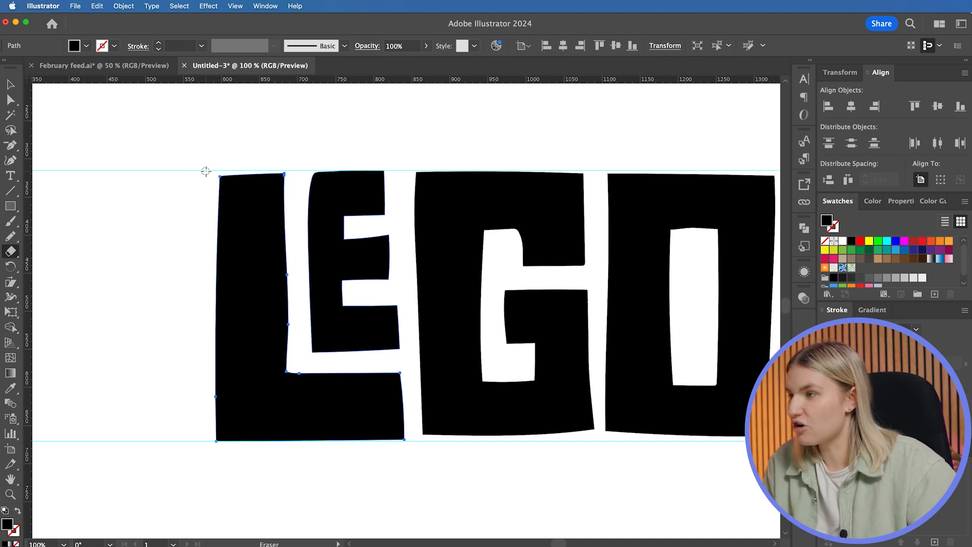
{"action": "mouse_move", "coordinate": [197, 161]}
{"action": "left_mouse_down"}
{"action": "mouse_move", "coordinate": [199, 305]}
{"action": "mouse_move", "coordinate": [219, 461]}
{"action": "mouse_move", "coordinate": [413, 466]}
{"action": "left_mouse_up"}
{"action": "left_click_drag", "start_coordinate": [411, 380], "coordinate": [395, 444]}
{"action": "mouse_move", "coordinate": [302, 164]}
{"action": "left_mouse_down"}
{"action": "mouse_move", "coordinate": [273, 374]}
{"action": "mouse_move", "coordinate": [283, 373]}
{"action": "left_mouse_up"}
{"action": "left_click_drag", "start_coordinate": [213, 157], "coordinate": [298, 180]}
Extend the L's top and bottom anchor points to meet the upper and lower guides.
{"action": "left_click", "coordinate": [10, 101]}
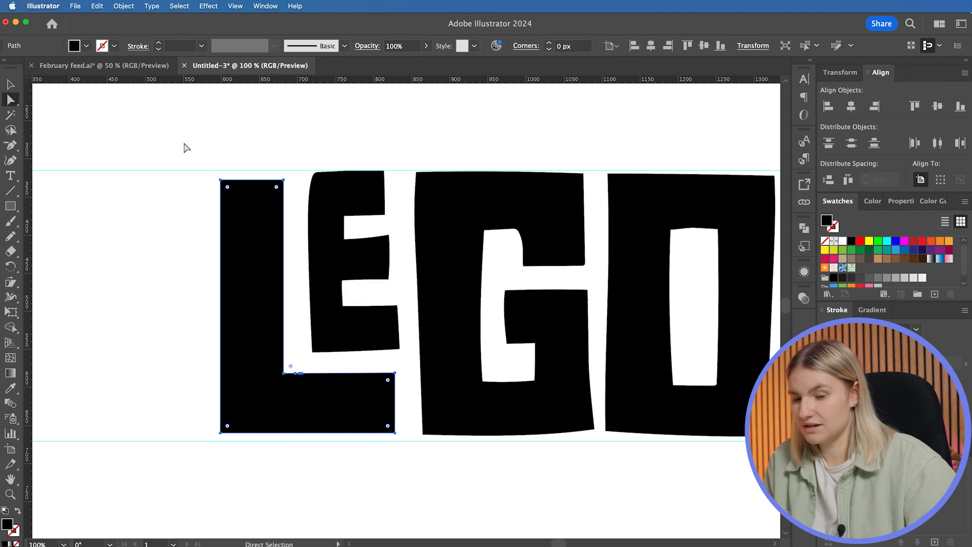
{"action": "key", "text": "super+equal"}
{"action": "left_click_drag", "start_coordinate": [237, 149], "coordinate": [366, 166]}
{"action": "scroll", "coordinate": [419, 228], "scroll_direction": "down", "scroll_amount": 5}
{"action": "left_click_drag", "start_coordinate": [242, 438], "coordinate": [550, 459]}
{"action": "left_click_drag", "start_coordinate": [532, 449], "coordinate": [534, 462]}
Square off the E's stem and both notches with straight Eraser cuts and tidy the corner anchor of its lower notch.
{"action": "scroll", "coordinate": [514, 366], "scroll_direction": "up", "scroll_amount": 3}
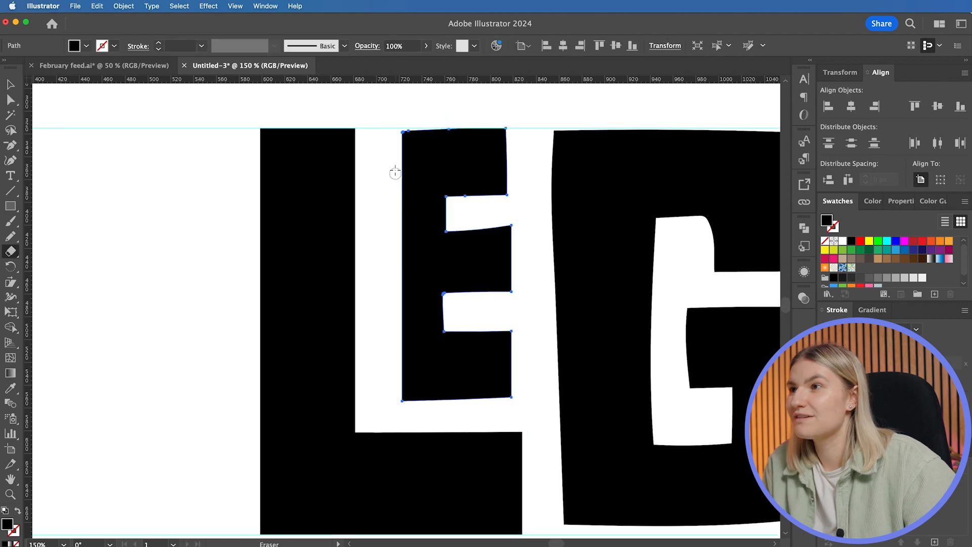
{"action": "mouse_move", "coordinate": [394, 114]}
{"action": "left_mouse_down"}
{"action": "mouse_move", "coordinate": [504, 116]}
{"action": "mouse_move", "coordinate": [531, 132]}
{"action": "mouse_move", "coordinate": [445, 403]}
{"action": "left_mouse_up"}
{"action": "scroll", "coordinate": [478, 196], "scroll_direction": "right", "scroll_amount": 3}
{"action": "mouse_move", "coordinate": [424, 202]}
{"action": "left_mouse_down"}
{"action": "mouse_move", "coordinate": [387, 210]}
{"action": "mouse_move", "coordinate": [382, 230]}
{"action": "left_mouse_up"}
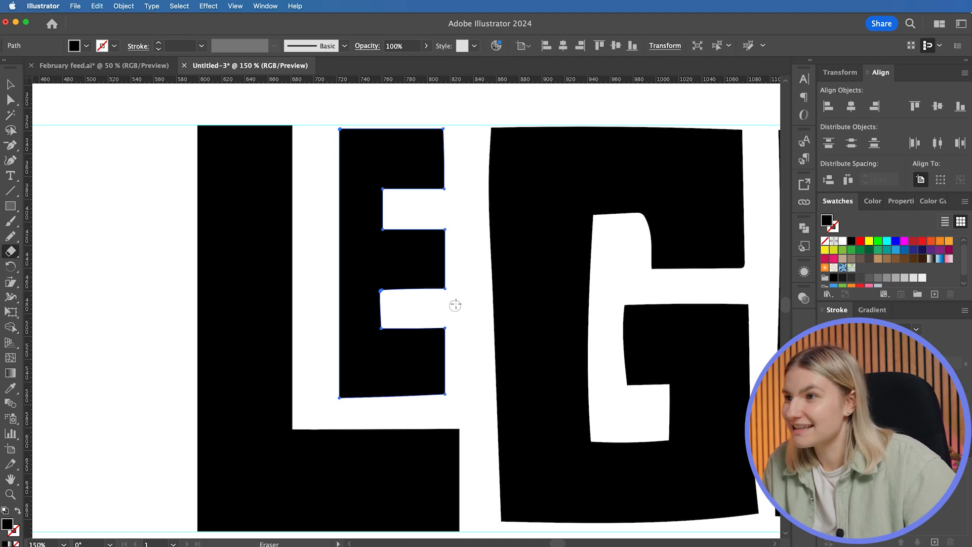
{"action": "left_click_drag", "start_coordinate": [441, 299], "coordinate": [381, 329]}
{"action": "key", "text": "a"}
{"action": "left_click", "coordinate": [380, 290]}
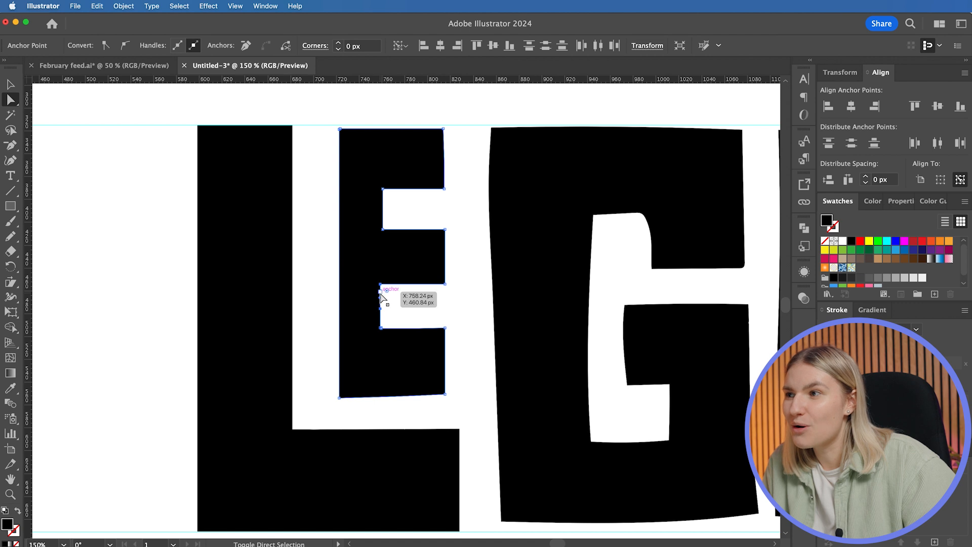
{"action": "left_click", "coordinate": [476, 290]}
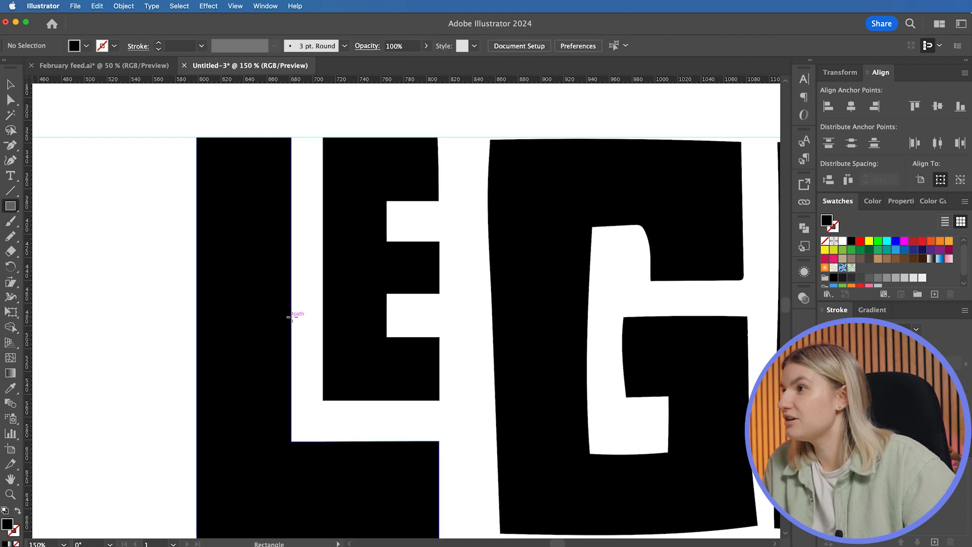
Draw a red spacer rectangle across the gap between the L and E, and place a copy against the E's right side.
{"action": "left_click_drag", "start_coordinate": [290, 315], "coordinate": [324, 334]}
{"action": "scroll", "coordinate": [855, 273], "scroll_direction": "down", "scroll_amount": 1}
{"action": "left_click", "coordinate": [861, 280]}
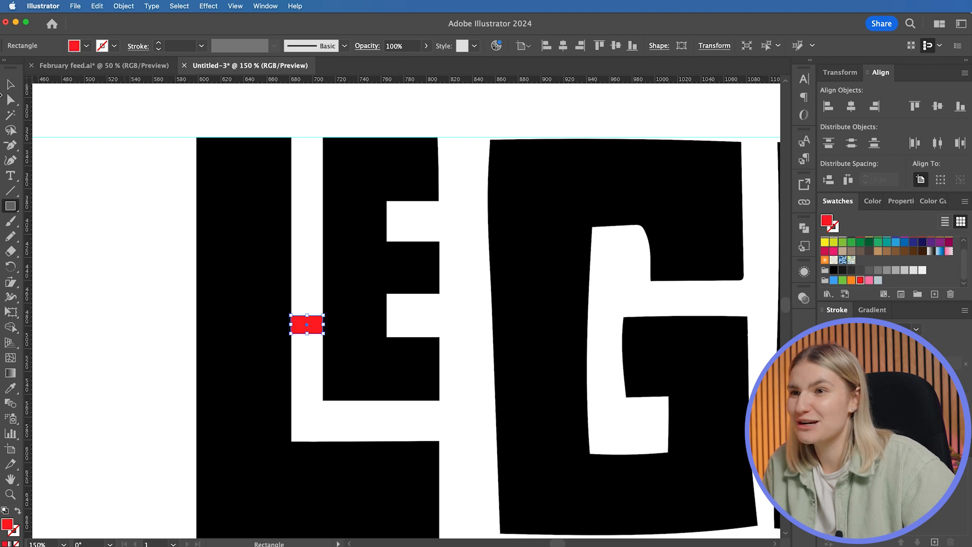
{"action": "left_click", "coordinate": [9, 85]}
{"action": "scroll", "coordinate": [444, 318], "scroll_direction": "down", "scroll_amount": 2}
{"action": "scroll", "coordinate": [444, 319], "scroll_direction": "right", "scroll_amount": 3}
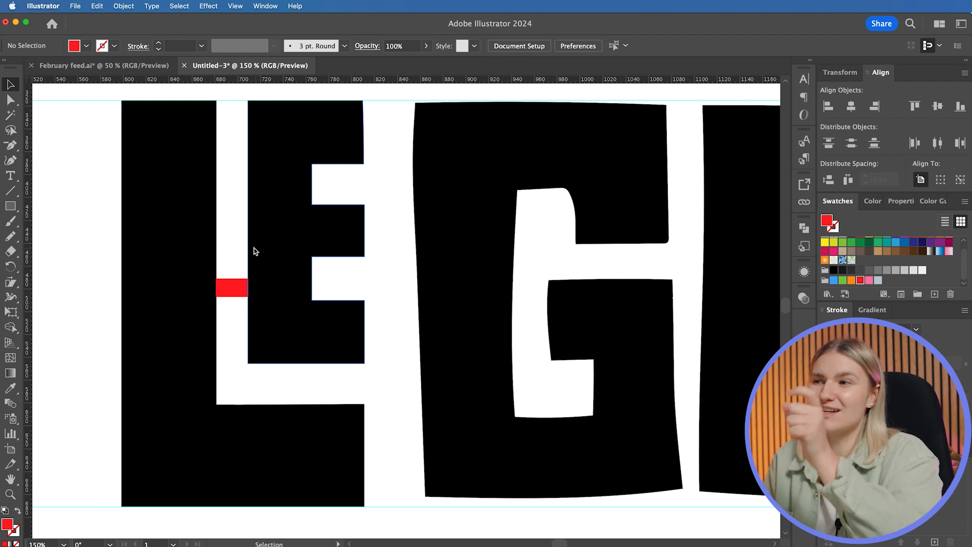
{"action": "left_click", "coordinate": [226, 290]}
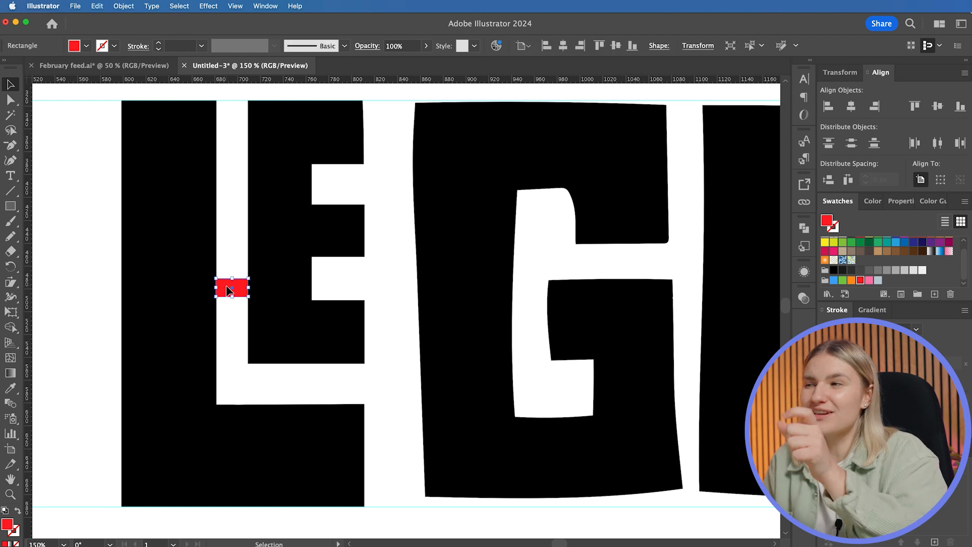
{"action": "left_click_drag", "start_coordinate": [229, 290], "coordinate": [376, 350]}
Stretch the G down to the lower guide, move it left against the red spacer and erase its left edge straight.
{"action": "left_click", "coordinate": [478, 348]}
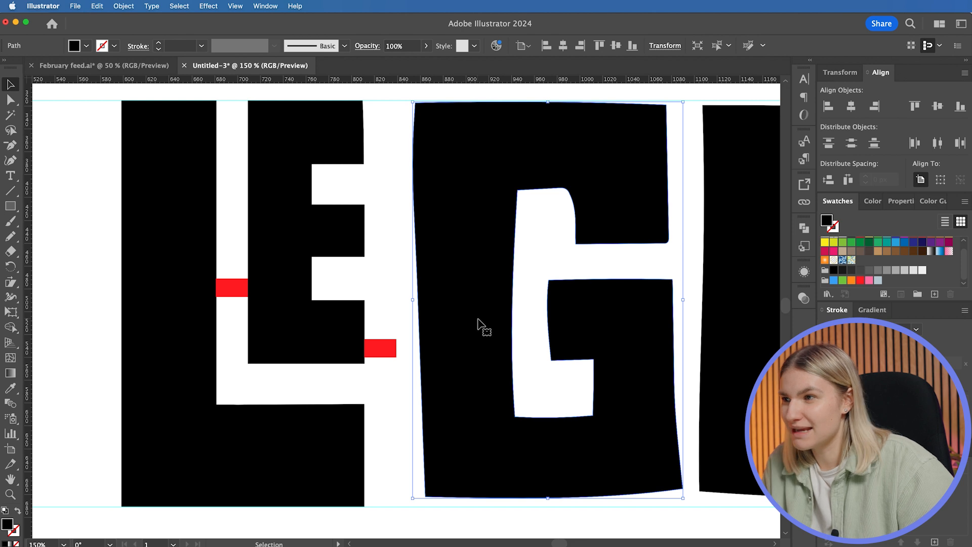
{"action": "left_click_drag", "start_coordinate": [548, 502], "coordinate": [550, 506]}
{"action": "left_click_drag", "start_coordinate": [469, 416], "coordinate": [450, 416]}
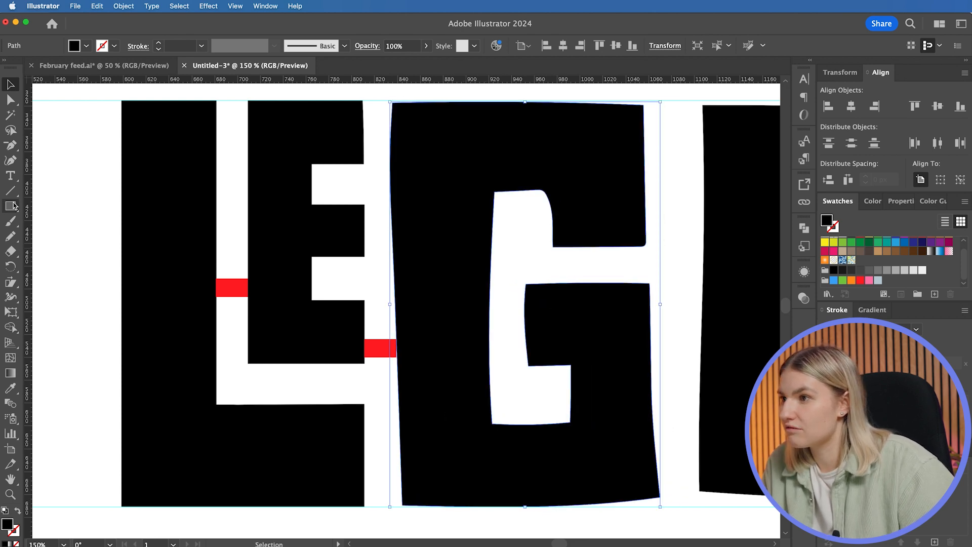
{"action": "left_click", "coordinate": [9, 252]}
{"action": "left_click_drag", "start_coordinate": [378, 102], "coordinate": [405, 511]}
Delete the red spacer rectangles from between the letters.
{"action": "left_click", "coordinate": [11, 85]}
{"action": "left_click", "coordinate": [397, 307]}
{"action": "left_click", "coordinate": [380, 348]}
{"action": "key", "text": "Delete"}
{"action": "key", "text": "super+minus"}
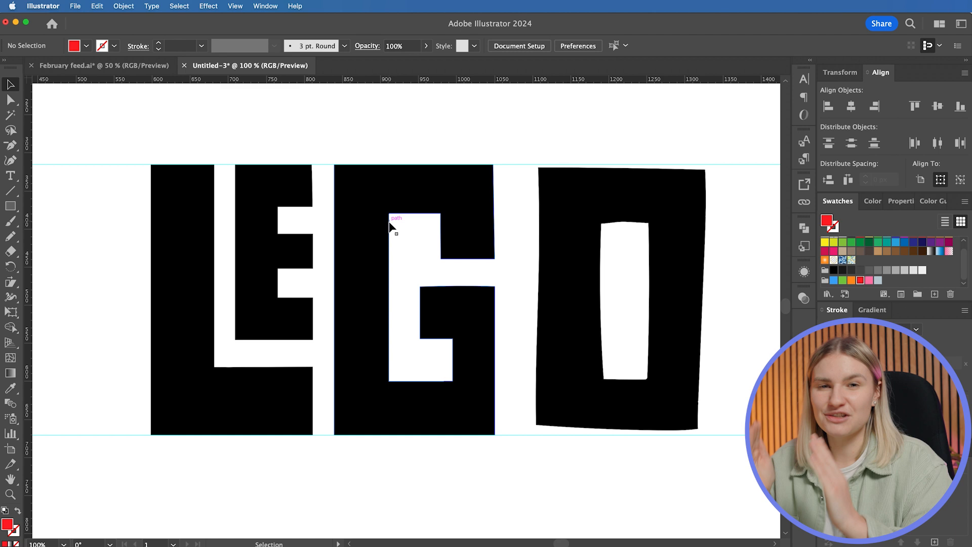
Straighten the outer edges and the inner counter of the O with rectangular Eraser cuts.
{"action": "left_click", "coordinate": [583, 209]}
{"action": "key", "text": "super+equal"}
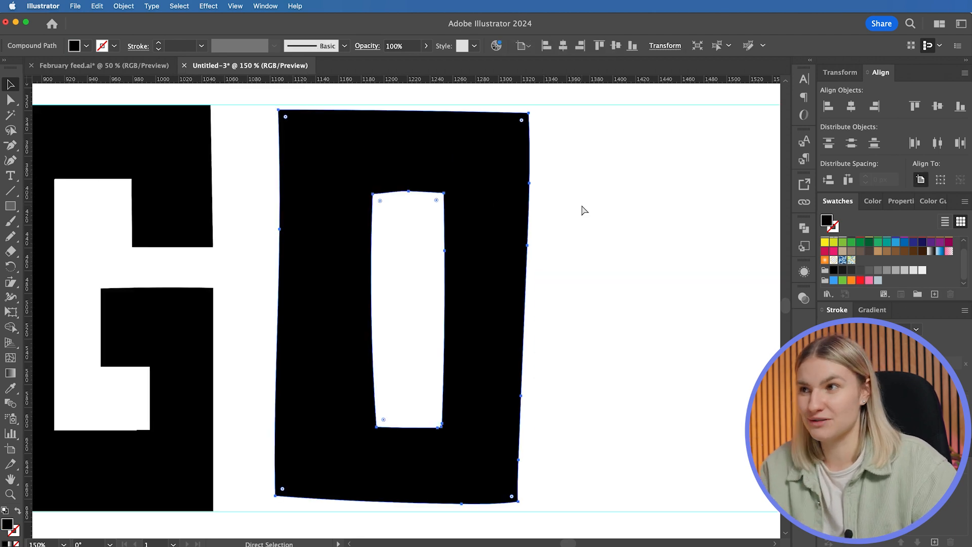
{"action": "scroll", "coordinate": [217, 232], "scroll_direction": "left", "scroll_amount": 3}
{"action": "left_click", "coordinate": [10, 251]}
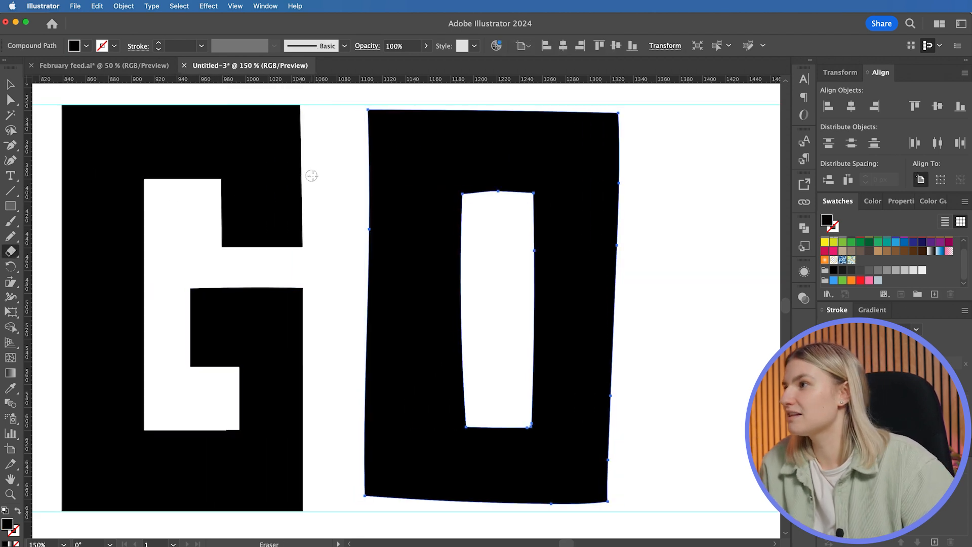
{"action": "left_click_drag", "start_coordinate": [331, 106], "coordinate": [366, 505]}
{"action": "mouse_move", "coordinate": [366, 94]}
{"action": "left_mouse_down"}
{"action": "mouse_move", "coordinate": [595, 103]}
{"action": "mouse_move", "coordinate": [671, 117]}
{"action": "mouse_move", "coordinate": [614, 503]}
{"action": "mouse_move", "coordinate": [602, 510]}
{"action": "left_mouse_up"}
{"action": "mouse_move", "coordinate": [354, 490]}
{"action": "left_mouse_down"}
{"action": "mouse_move", "coordinate": [602, 507]}
{"action": "mouse_move", "coordinate": [618, 516]}
{"action": "left_mouse_up"}
{"action": "left_click_drag", "start_coordinate": [454, 189], "coordinate": [536, 431]}
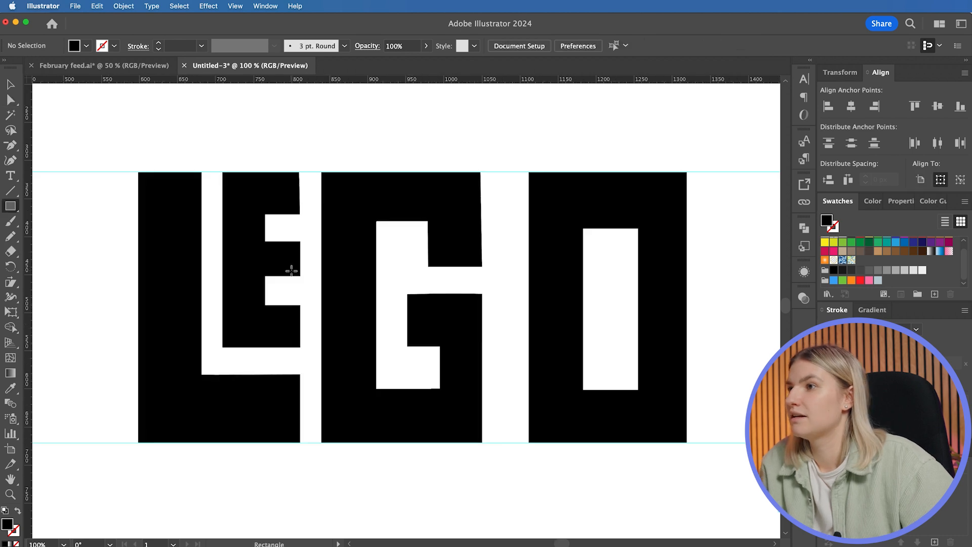
Draw a new rectangle across the gap between the L and E, fill it red and deselect it.
{"action": "key", "text": "super+equal"}
{"action": "scroll", "coordinate": [253, 276], "scroll_direction": "left", "scroll_amount": 5}
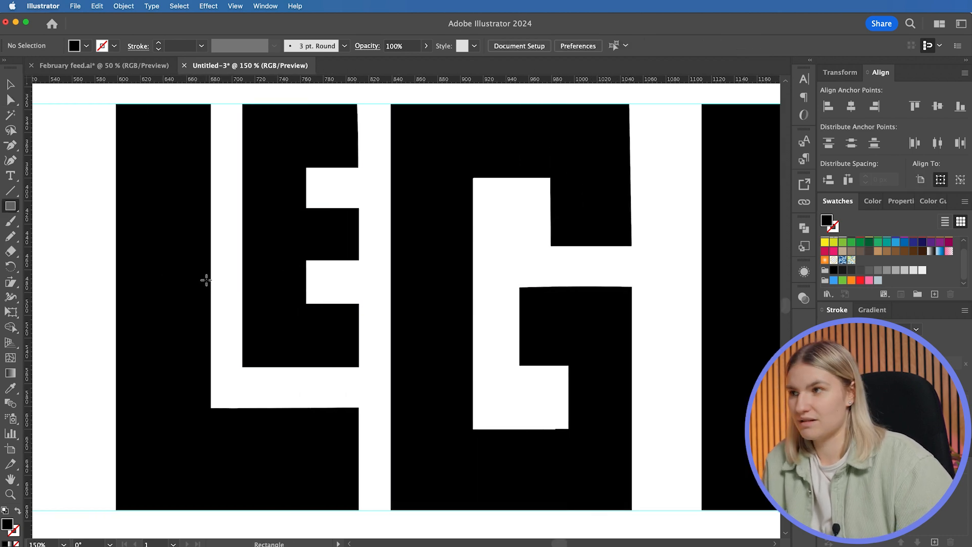
{"action": "left_click_drag", "start_coordinate": [210, 278], "coordinate": [243, 295]}
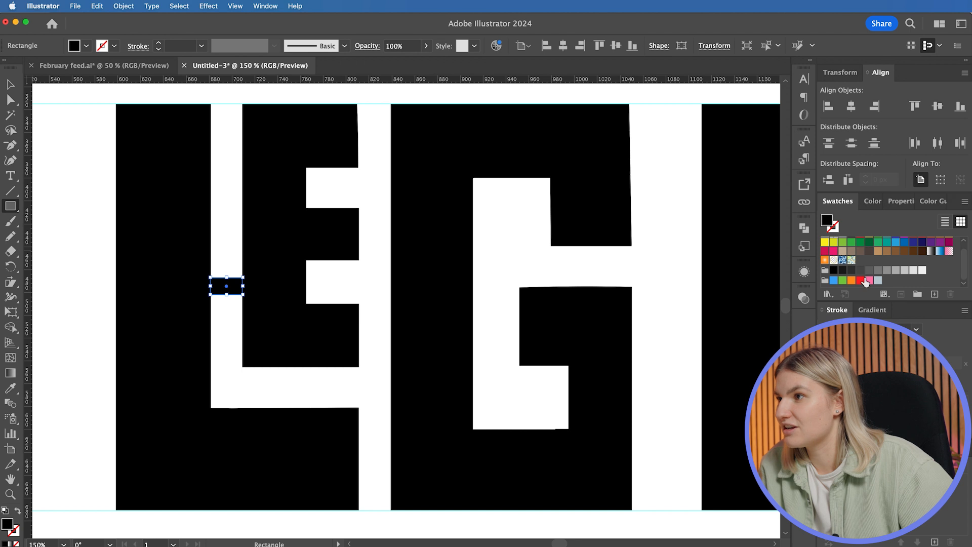
{"action": "left_click", "coordinate": [861, 280]}
{"action": "left_click", "coordinate": [8, 85]}
{"action": "left_click", "coordinate": [232, 179]}
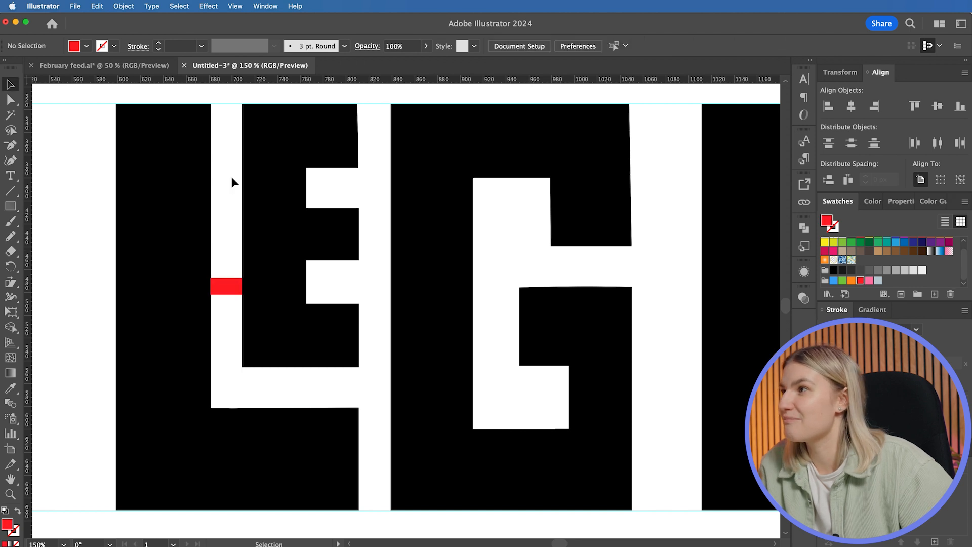
Move the E slightly left to narrow its gap to the L.
{"action": "key", "text": "super+minus"}
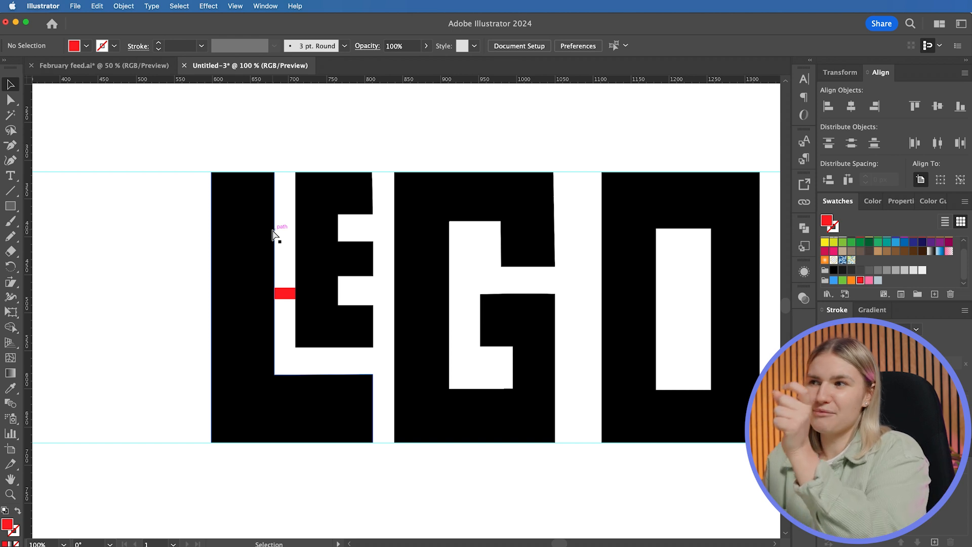
{"action": "left_click", "coordinate": [340, 341]}
{"action": "left_click_drag", "start_coordinate": [346, 339], "coordinate": [343, 339]}
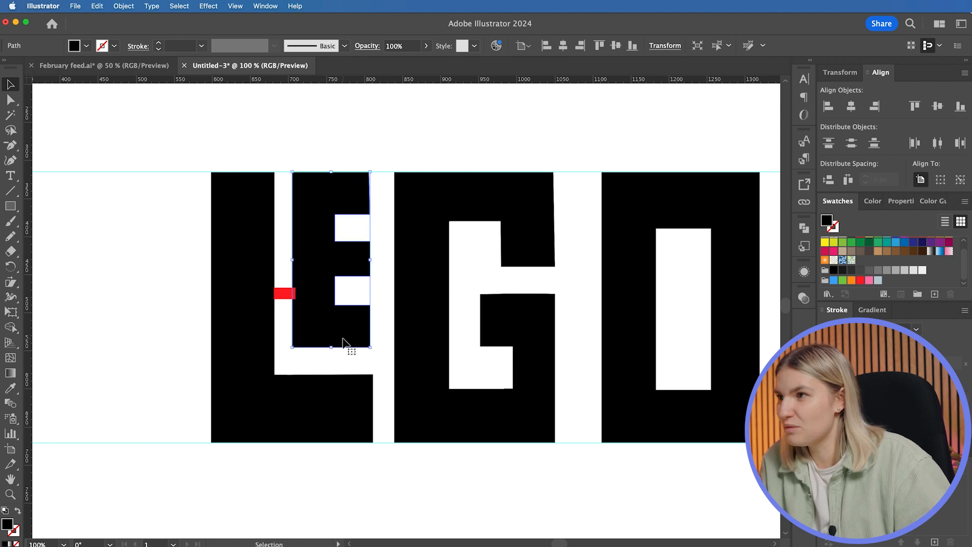
Fit the red spacer to the narrowed gap and place an upright copy of it between the E and the L's foot.
{"action": "key", "text": "super+equal"}
{"action": "key", "text": "super+equal"}
{"action": "scroll", "coordinate": [343, 338], "scroll_direction": "down", "scroll_amount": 5}
{"action": "scroll", "coordinate": [349, 337], "scroll_direction": "up", "scroll_amount": 2}
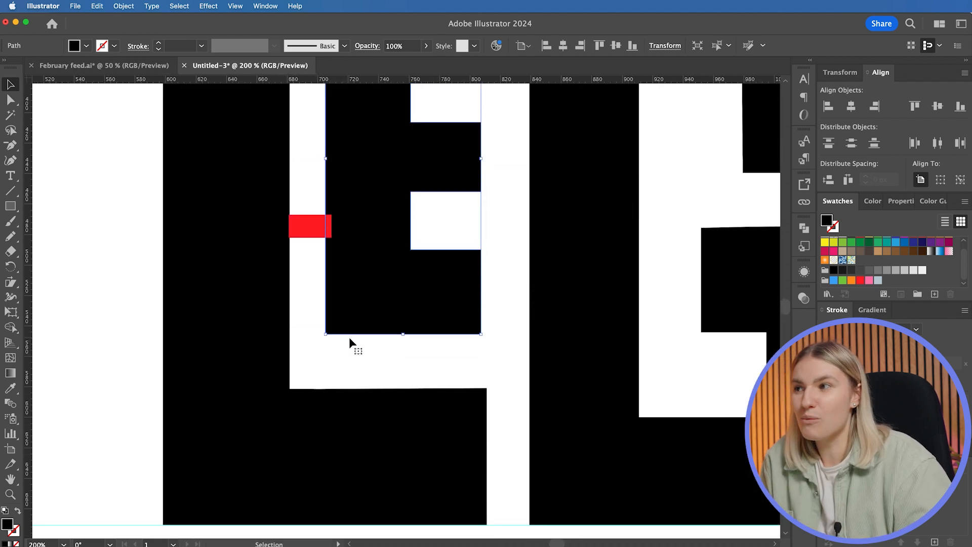
{"action": "mouse_move", "coordinate": [403, 392]}
{"action": "left_mouse_down"}
{"action": "mouse_move", "coordinate": [406, 411]}
{"action": "mouse_move", "coordinate": [414, 389]}
{"action": "left_mouse_up"}
{"action": "left_click", "coordinate": [303, 284]}
{"action": "left_click_drag", "start_coordinate": [331, 284], "coordinate": [409, 427]}
Extend the E's bottom edge down to the upright red spacer and delete that spacer.
{"action": "left_click", "coordinate": [10, 99]}
{"action": "left_click_drag", "start_coordinate": [510, 324], "coordinate": [323, 413]}
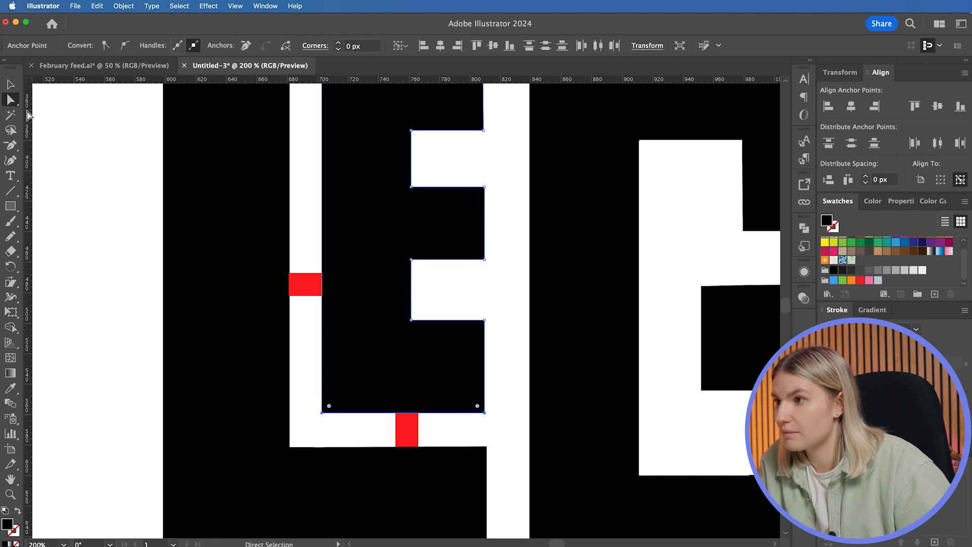
{"action": "left_click", "coordinate": [10, 85]}
{"action": "left_click", "coordinate": [405, 432]}
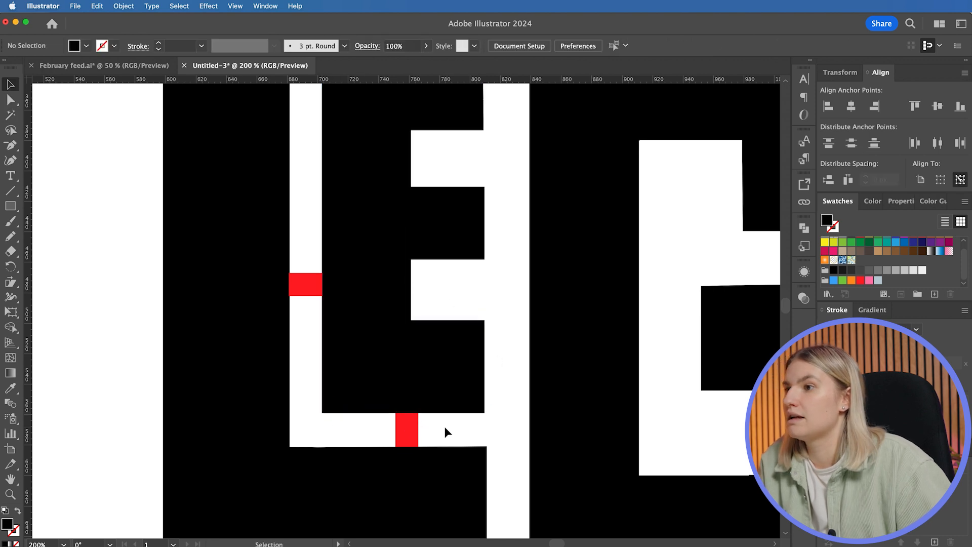
{"action": "key", "text": "super+minus"}
{"action": "key", "text": "Delete"}
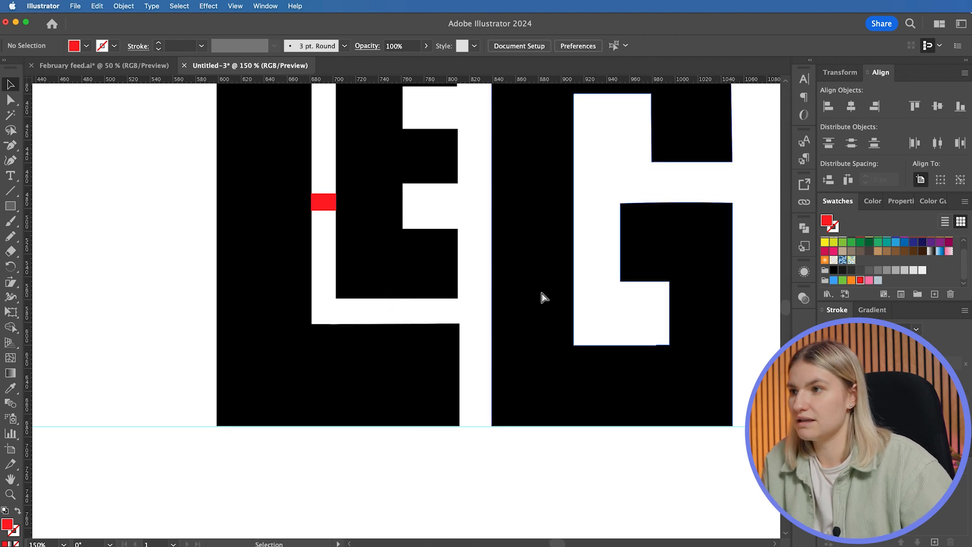
Place the red spacer against the E's right side and move the G 8 px left to touch it.
{"action": "scroll", "coordinate": [541, 296], "scroll_direction": "up", "scroll_amount": 5}
{"action": "left_click_drag", "start_coordinate": [294, 316], "coordinate": [441, 369]}
{"action": "scroll", "coordinate": [477, 200], "scroll_direction": "right", "scroll_amount": 1}
{"action": "left_click_drag", "start_coordinate": [477, 200], "coordinate": [469, 204]}
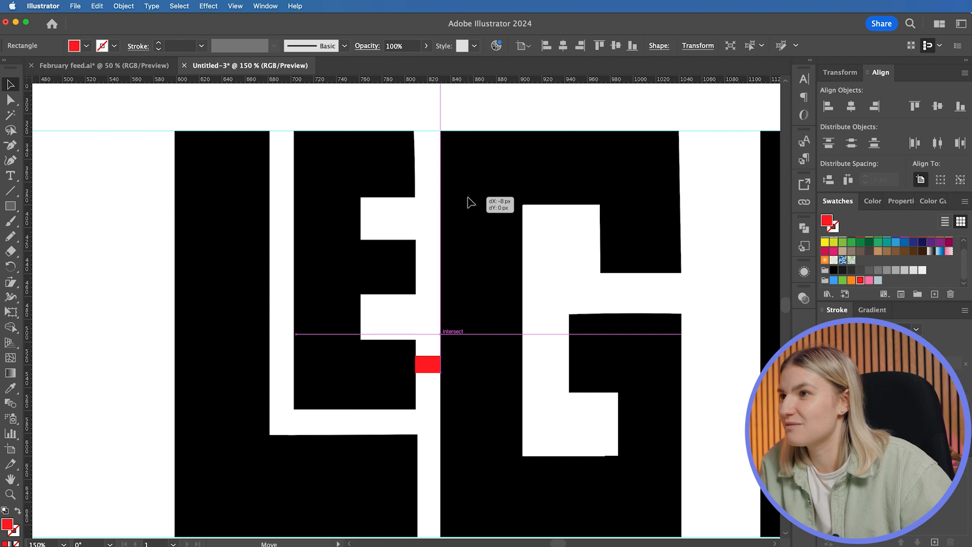
Move the O left so its gap to the G matches the spacer width.
{"action": "scroll", "coordinate": [467, 201], "scroll_direction": "down", "scroll_amount": 2}
{"action": "scroll", "coordinate": [468, 201], "scroll_direction": "right", "scroll_amount": 2}
{"action": "scroll", "coordinate": [469, 204], "scroll_direction": "right", "scroll_amount": 3}
{"action": "left_click_drag", "start_coordinate": [699, 163], "coordinate": [645, 167]}
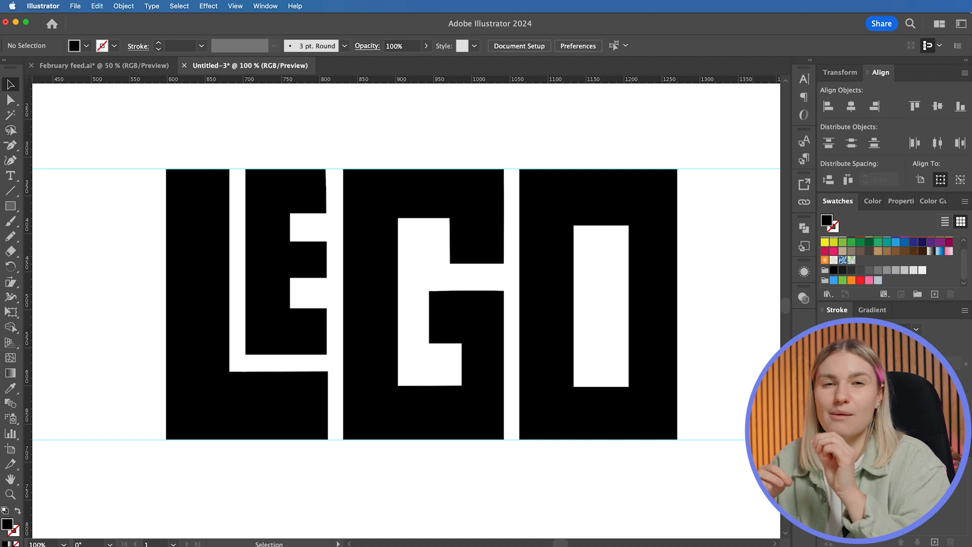
Round all corners of the four LEGO letters with a 6 px radius and deselect them.
{"action": "left_click_drag", "start_coordinate": [157, 146], "coordinate": [676, 479]}
{"action": "left_click", "coordinate": [10, 100]}
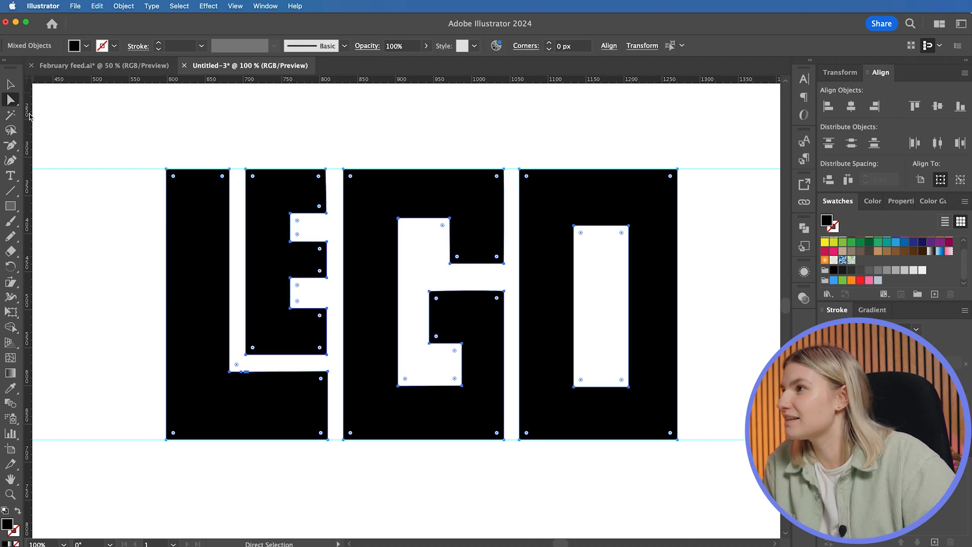
{"action": "mouse_move", "coordinate": [173, 179]}
{"action": "left_mouse_down"}
{"action": "mouse_move", "coordinate": [187, 193]}
{"action": "mouse_move", "coordinate": [170, 174]}
{"action": "left_mouse_up"}
{"action": "left_click", "coordinate": [564, 45]}
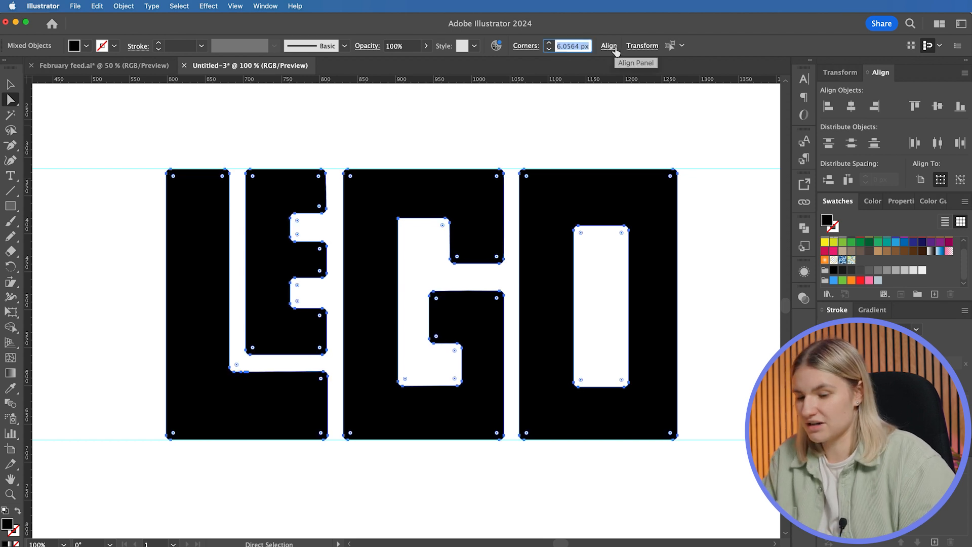
{"action": "type", "text": "6"}
{"action": "key", "text": "Return"}
{"action": "key", "text": "v"}
{"action": "left_click", "coordinate": [172, 108]}
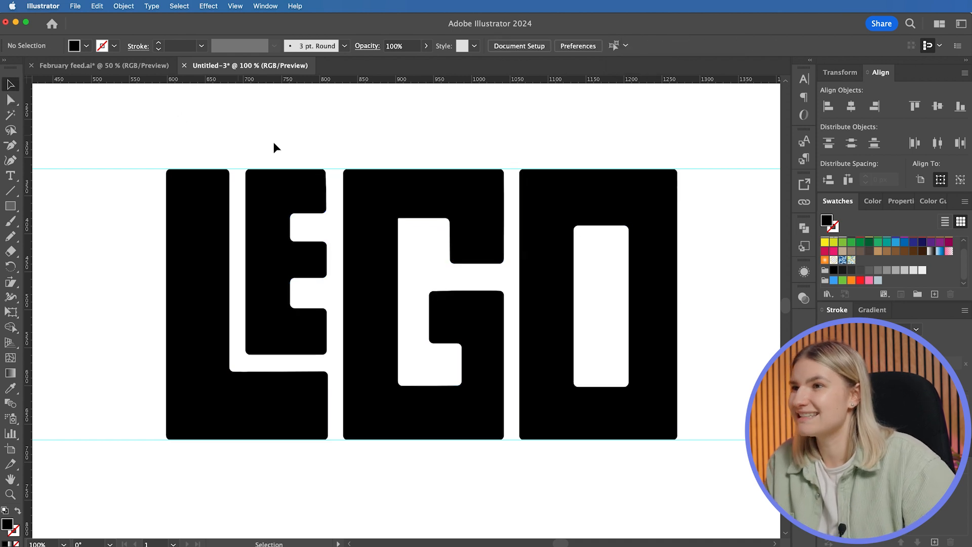
Hide the guides and draw a black rectangle about 750 × 415 px covering the LEGO letters with an even margin.
{"action": "right_click", "coordinate": [353, 132]}
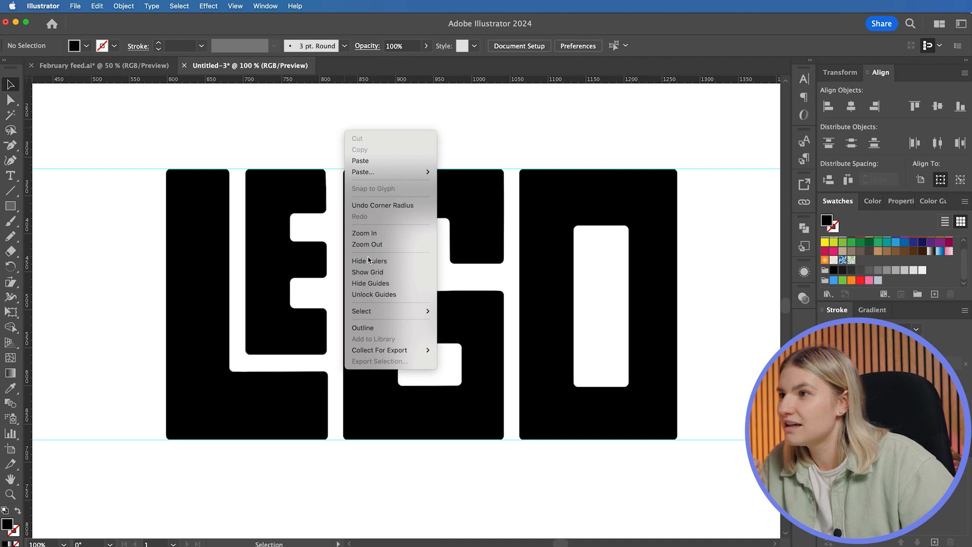
{"action": "left_click", "coordinate": [374, 287]}
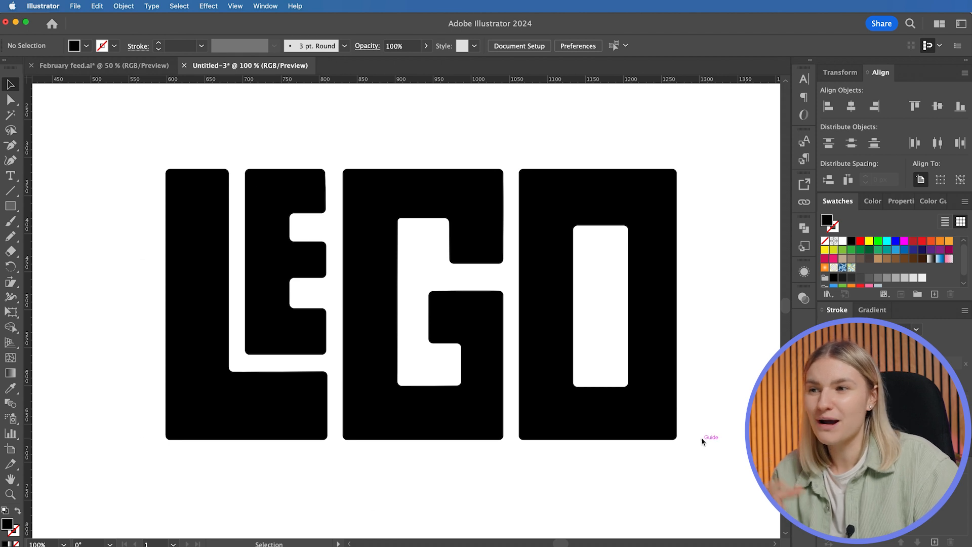
{"action": "left_click", "coordinate": [10, 206]}
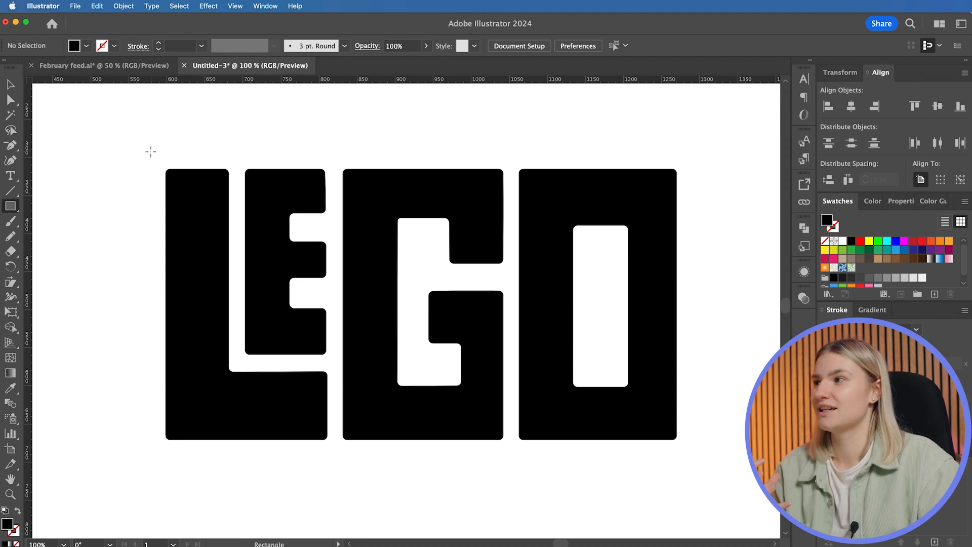
{"action": "left_click_drag", "start_coordinate": [141, 146], "coordinate": [712, 462]}
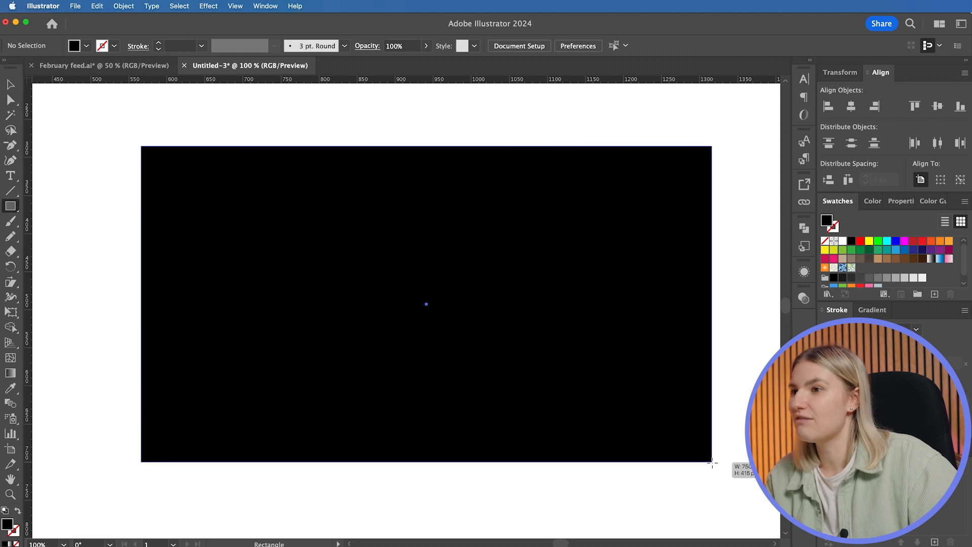
Fill the four LEGO letters with white and scale them down slightly inside the black rectangle.
{"action": "key", "text": "v"}
{"action": "left_click_drag", "start_coordinate": [184, 114], "coordinate": [705, 455]}
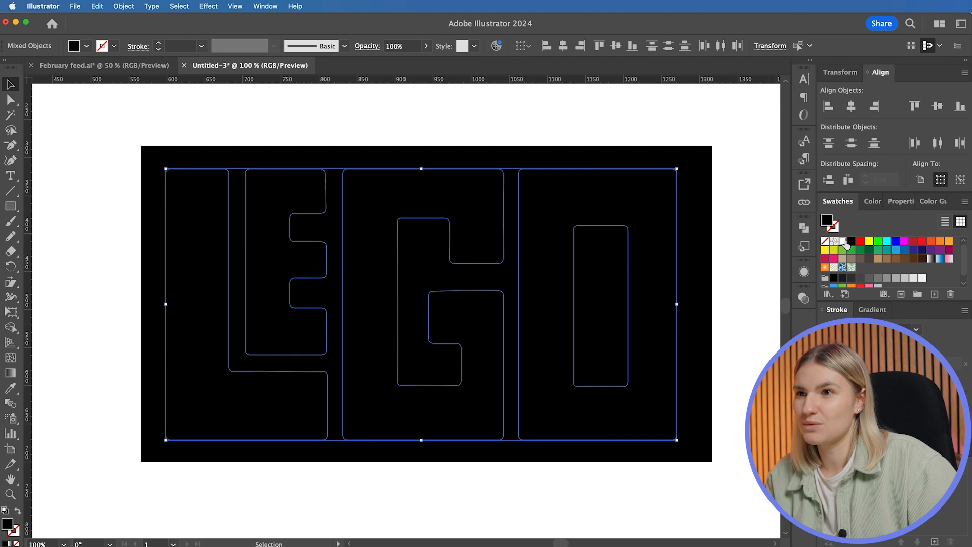
{"action": "left_click", "coordinate": [843, 241]}
{"action": "left_click_drag", "start_coordinate": [677, 305], "coordinate": [663, 327]}
Narrow the black rectangle slightly from its right side and round its four corners.
{"action": "left_click", "coordinate": [701, 311]}
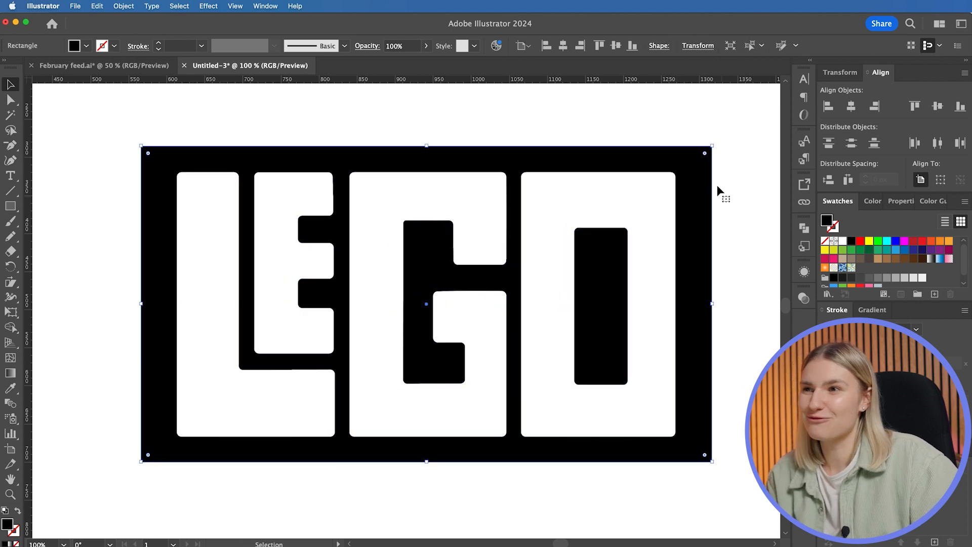
{"action": "left_click_drag", "start_coordinate": [713, 305], "coordinate": [709, 305]}
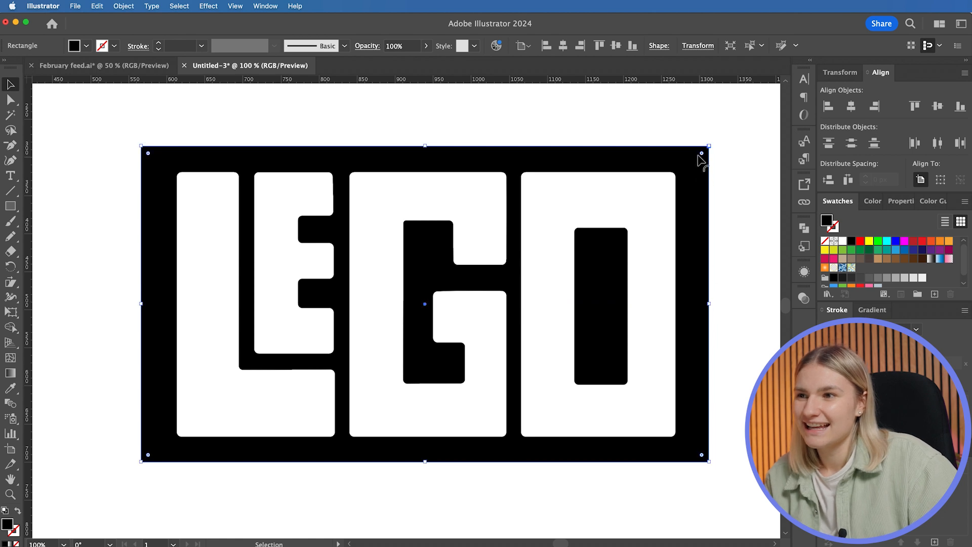
{"action": "left_click_drag", "start_coordinate": [702, 153], "coordinate": [699, 158]}
{"action": "left_click", "coordinate": [753, 224]}
Nudge the white letters slightly to centre them within the black rectangle, and deselect everything.
{"action": "left_click_drag", "start_coordinate": [748, 185], "coordinate": [165, 379]}
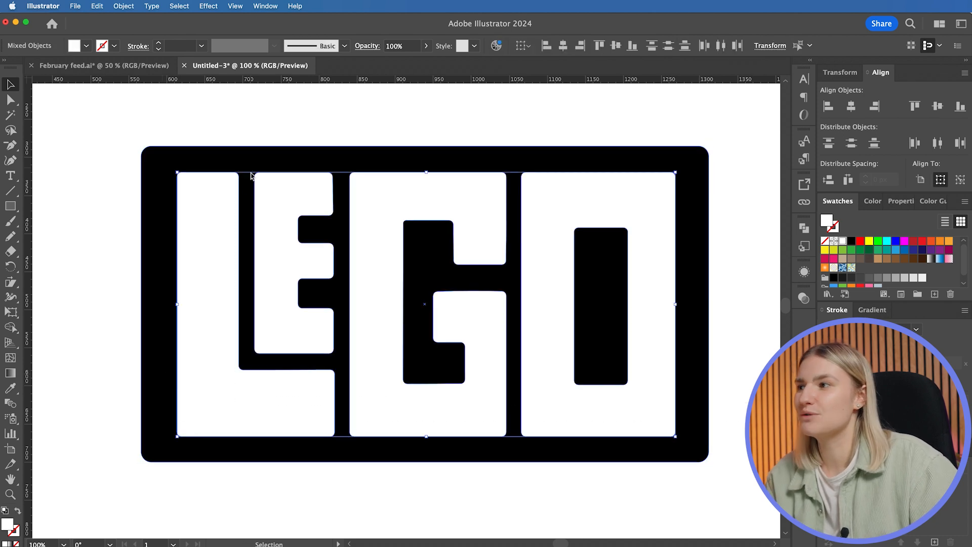
{"action": "left_click_drag", "start_coordinate": [291, 195], "coordinate": [291, 192]}
{"action": "key", "text": "Left"}
{"action": "key", "text": "Down"}
{"action": "key", "text": "Down"}
{"action": "key", "text": "Left"}
{"action": "key", "text": "Left"}
{"action": "key", "text": "Down"}
{"action": "key", "text": "Right"}
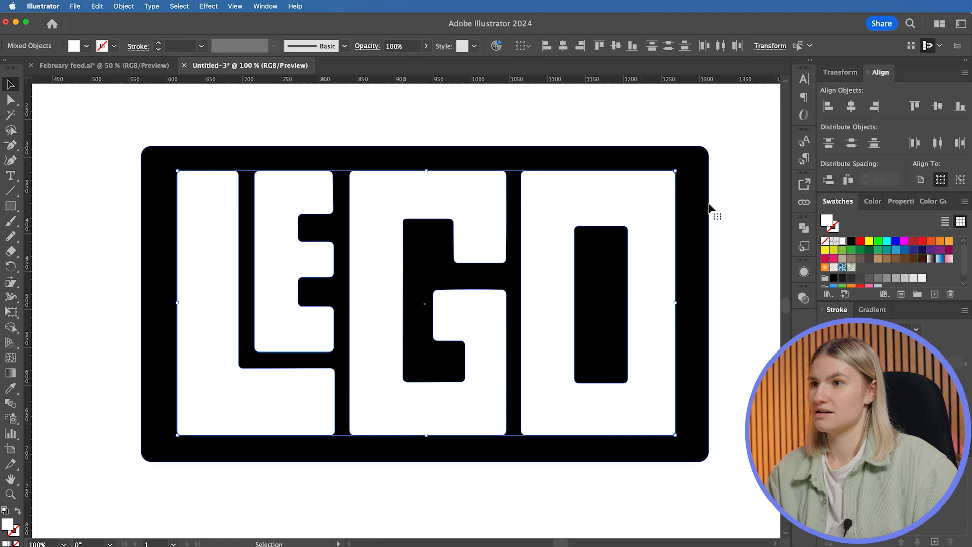
{"action": "left_click", "coordinate": [739, 224]}
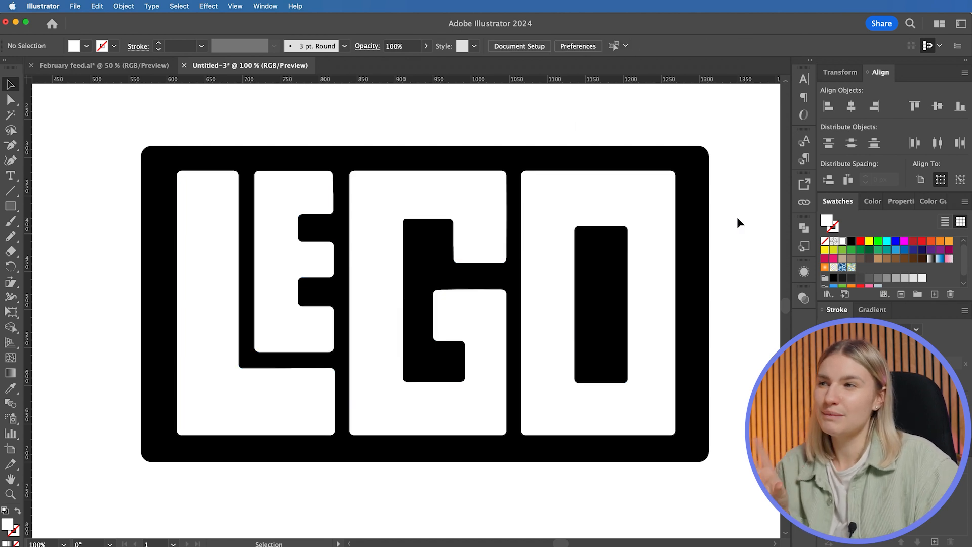
Shear the grouped logo so its horizontal edges slope gently upward to the right.
{"action": "scroll", "coordinate": [737, 217], "scroll_direction": "left", "scroll_amount": 2}
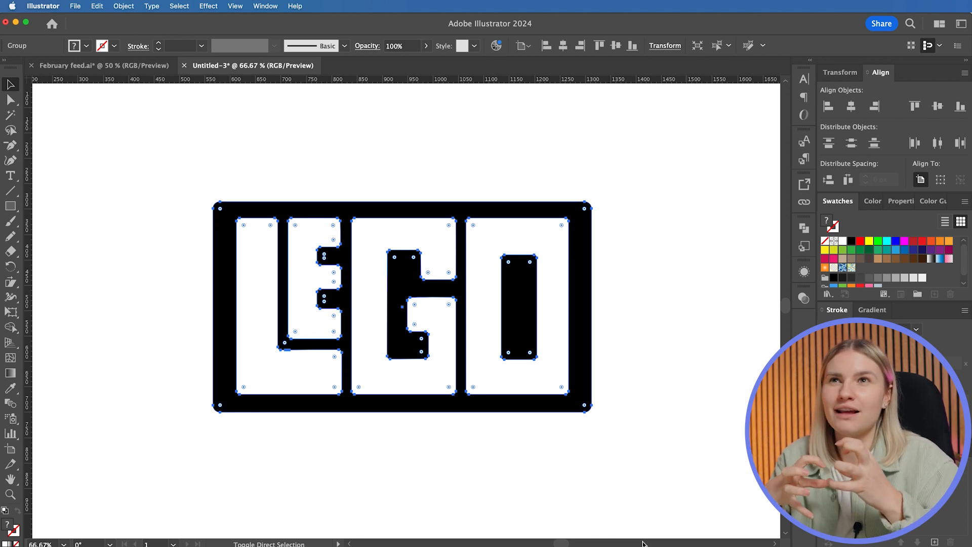
{"action": "left_click", "coordinate": [226, 334]}
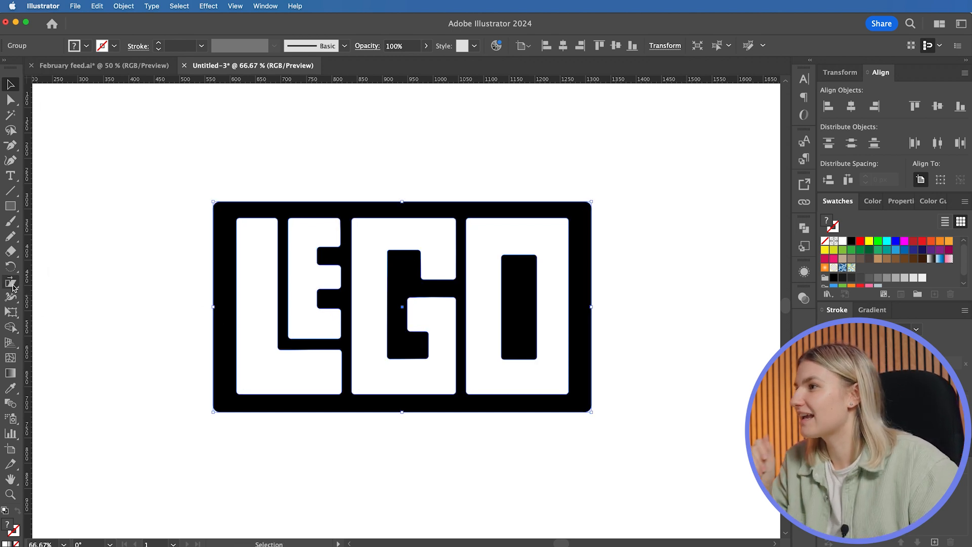
{"action": "left_click", "coordinate": [10, 285]}
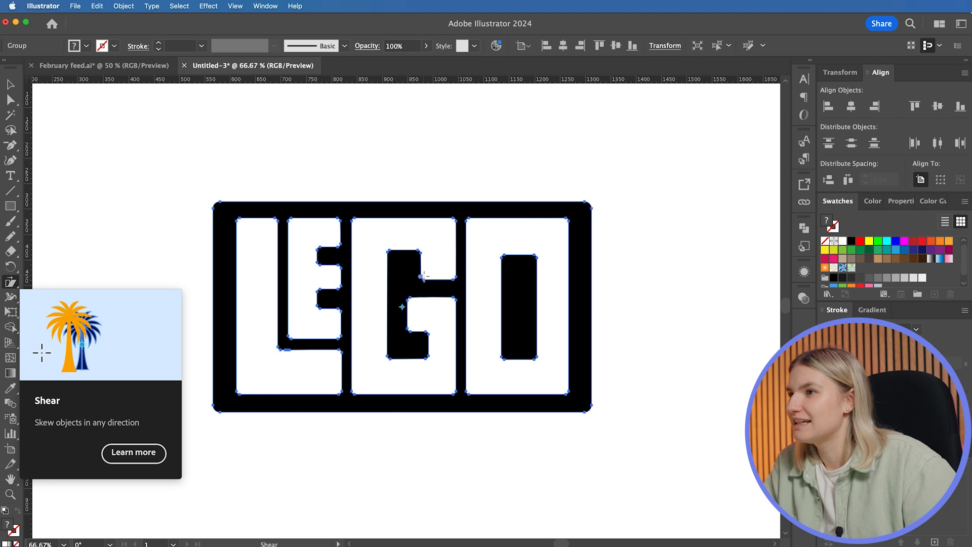
{"action": "left_click_drag", "start_coordinate": [408, 267], "coordinate": [411, 274]}
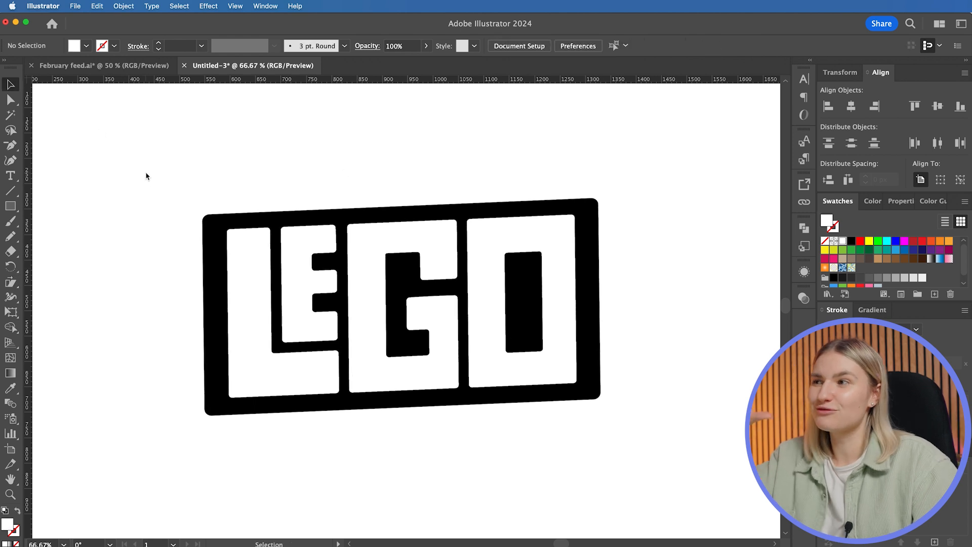
{"action": "left_click_drag", "start_coordinate": [146, 175], "coordinate": [637, 426]}
{"action": "left_click_drag", "start_coordinate": [387, 375], "coordinate": [601, 494]}
{"action": "left_click", "coordinate": [582, 321]}
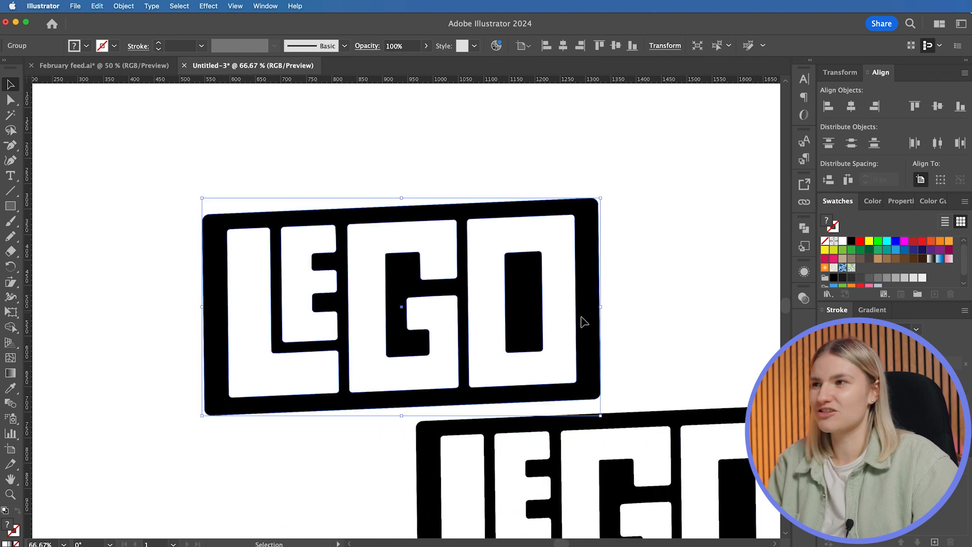
{"action": "left_click_drag", "start_coordinate": [582, 321], "coordinate": [354, 522]}
{"action": "key", "text": "super+z"}
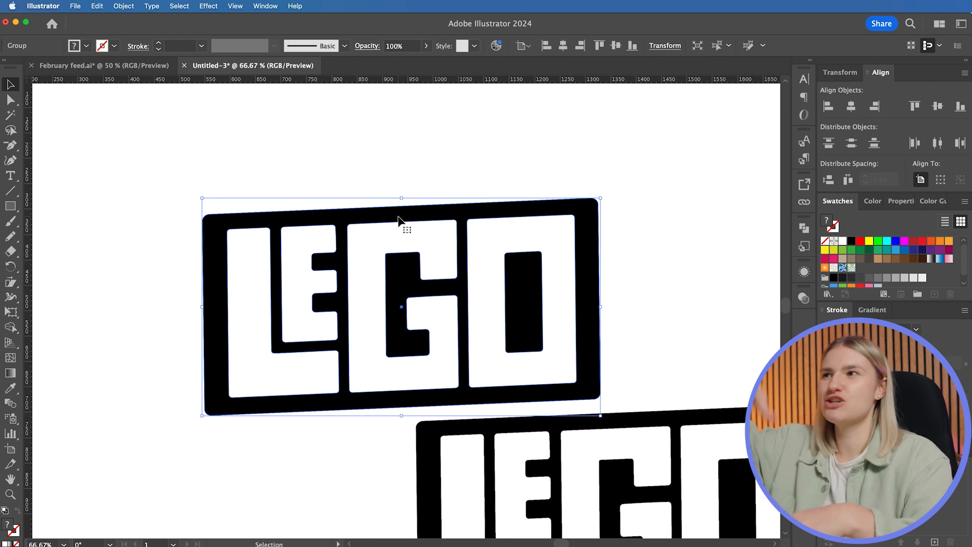
{"action": "key", "text": "super+z"}
{"action": "key", "text": "super+z"}
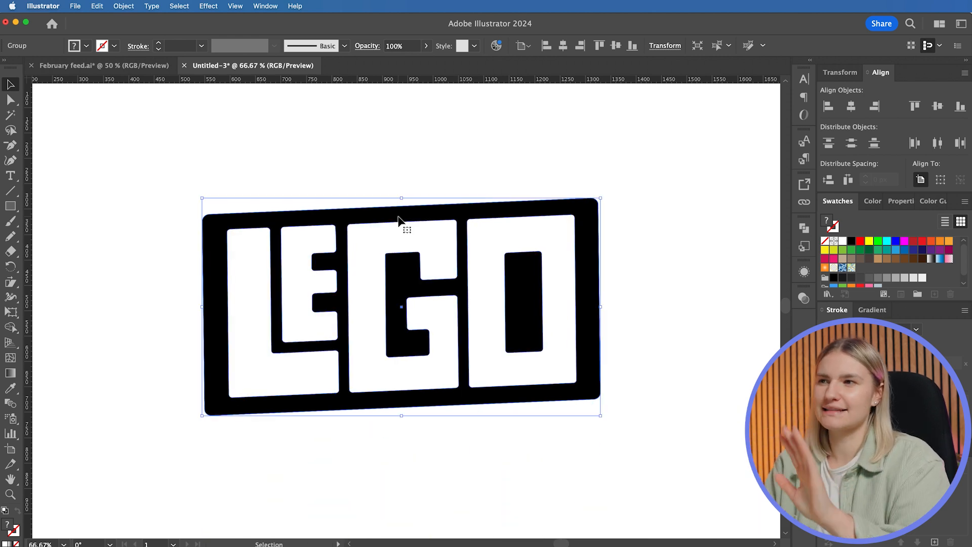
{"action": "left_click", "coordinate": [637, 248]}
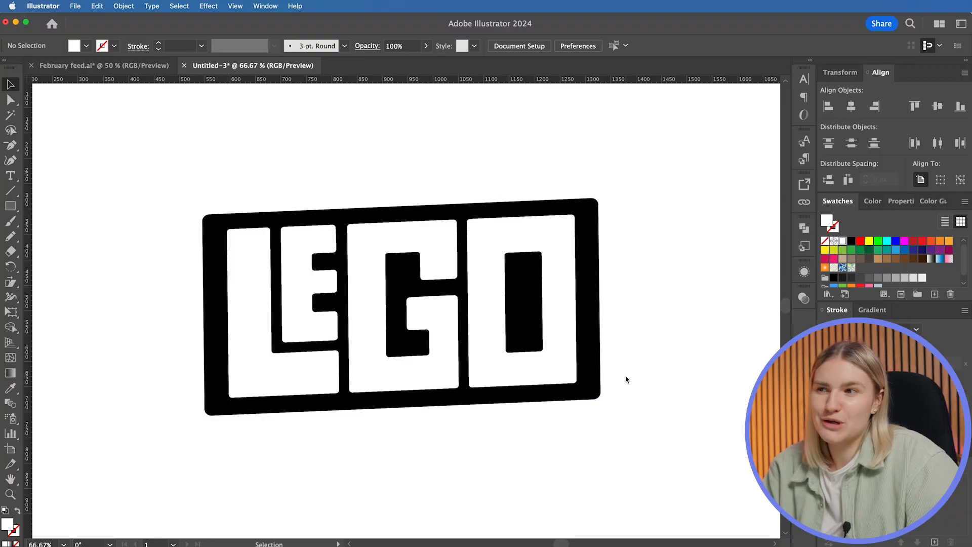
Ungroup the sheared logo so the backing shape and letters can be selected separately.
{"action": "left_click", "coordinate": [587, 215]}
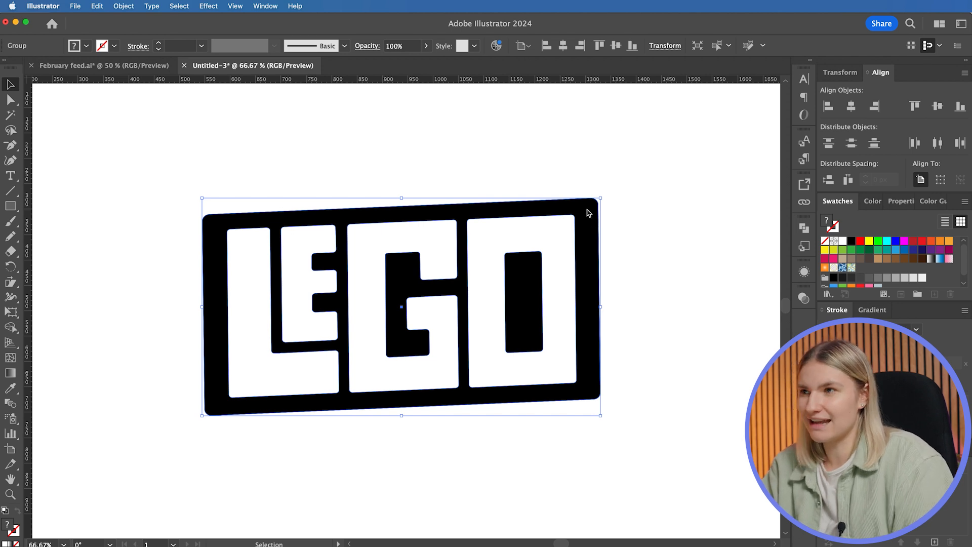
{"action": "left_click", "coordinate": [626, 212]}
{"action": "left_click", "coordinate": [550, 261]}
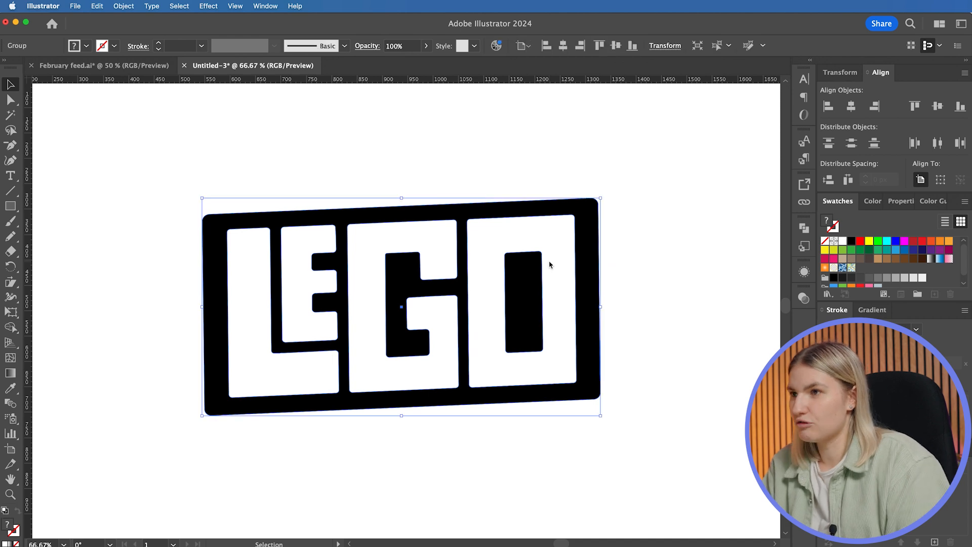
{"action": "key", "text": "shift+super+g"}
{"action": "left_click", "coordinate": [641, 248]}
Duplicate the black backing shape in front of the letters and fill the copy with light grey.
{"action": "left_click", "coordinate": [580, 211]}
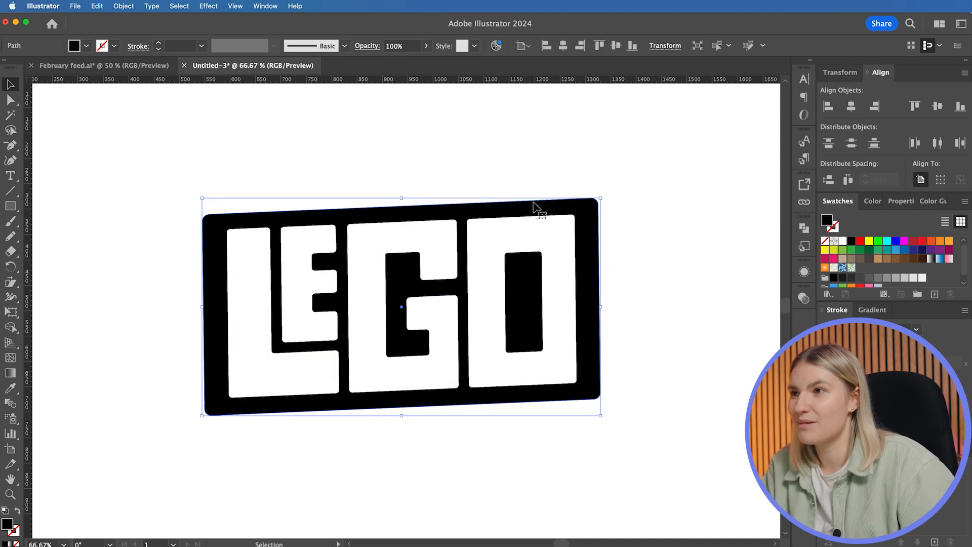
{"action": "key", "text": "a"}
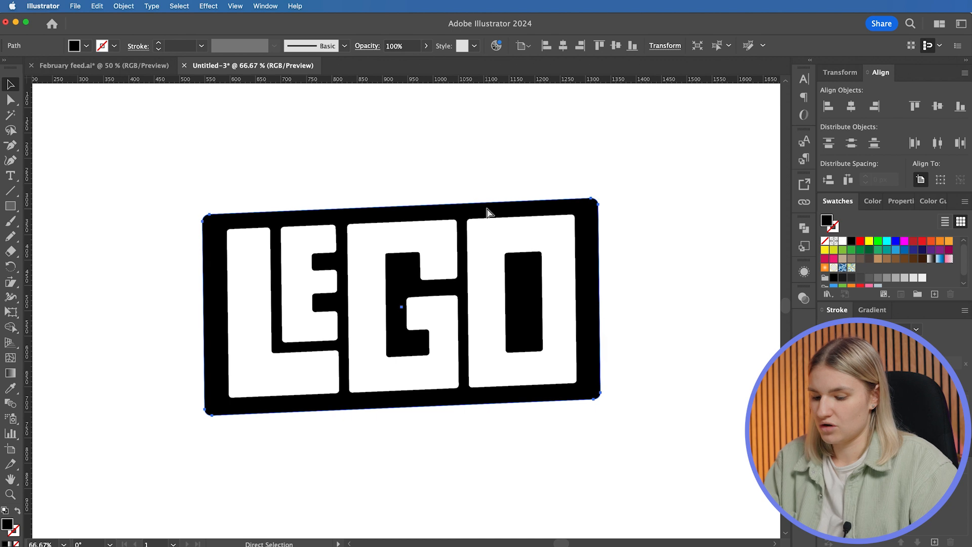
{"action": "key", "text": "v"}
{"action": "key", "text": "super+shift+bracketright"}
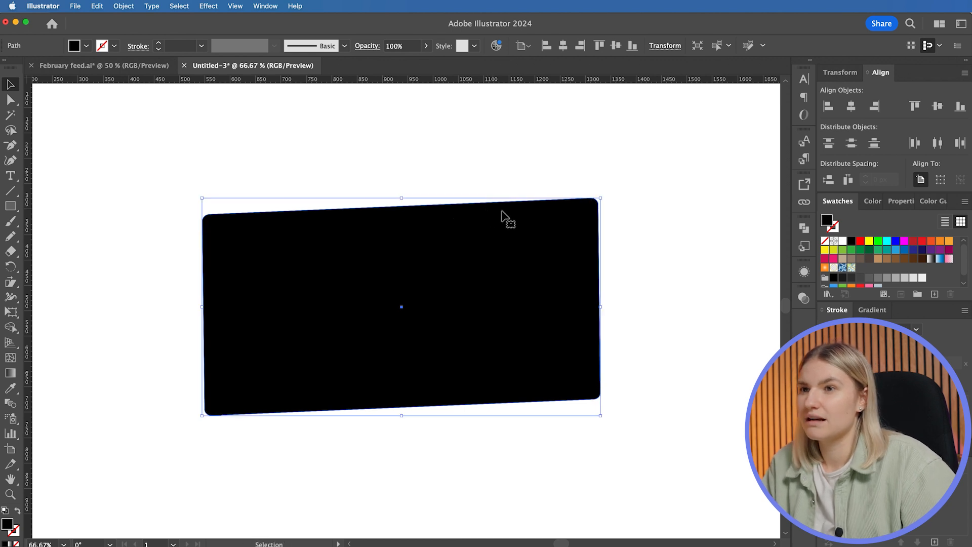
{"action": "left_click", "coordinate": [905, 278]}
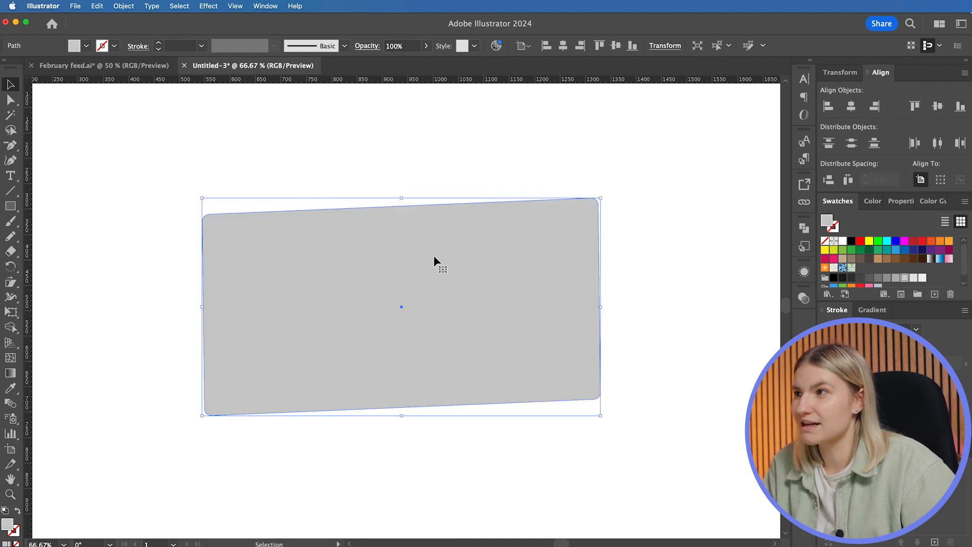
Place a second grey copy diagonally down to the right and blend both grey shapes using 50 specified steps.
{"action": "left_click_drag", "start_coordinate": [376, 255], "coordinate": [530, 304]}
{"action": "left_click", "coordinate": [520, 221], "text": "shift"}
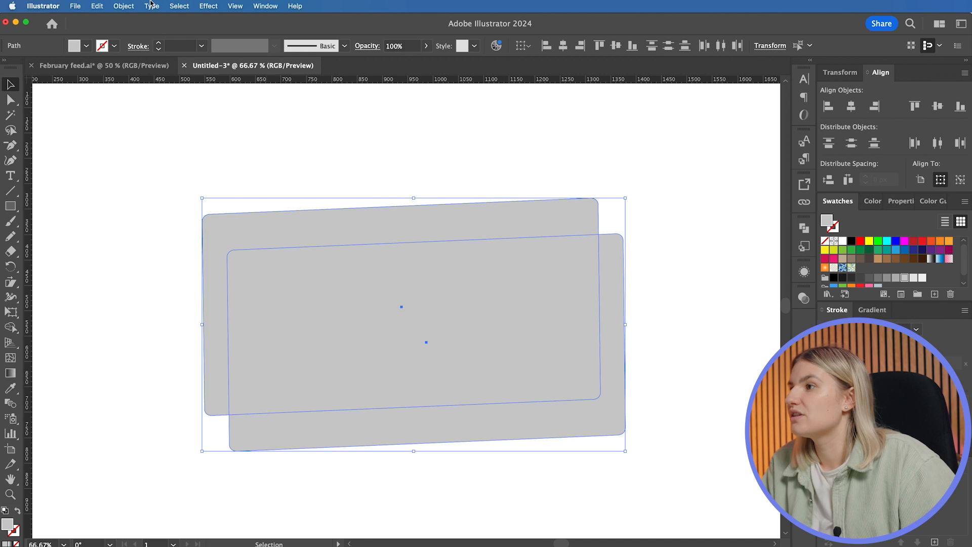
{"action": "left_click", "coordinate": [124, 6]}
{"action": "mouse_move", "coordinate": [167, 328]}
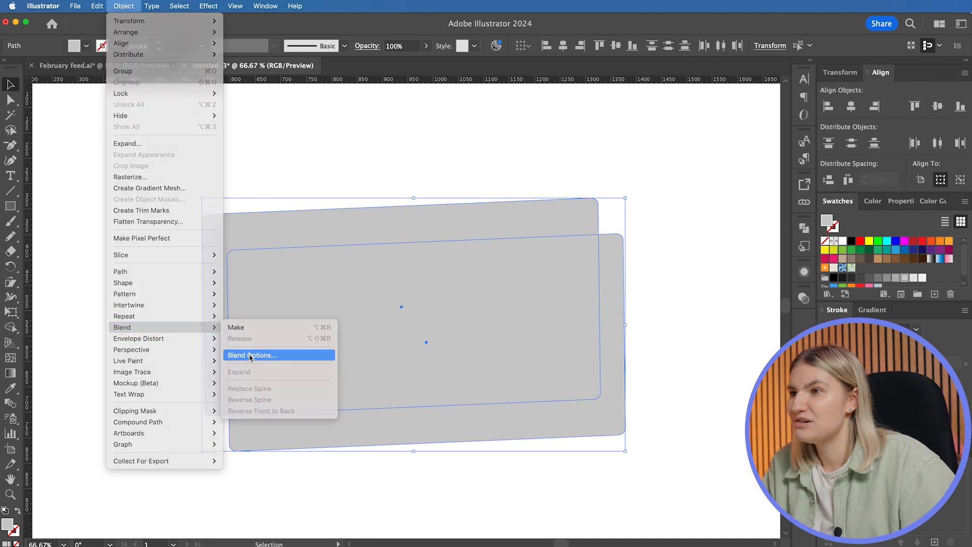
{"action": "left_click", "coordinate": [250, 353]}
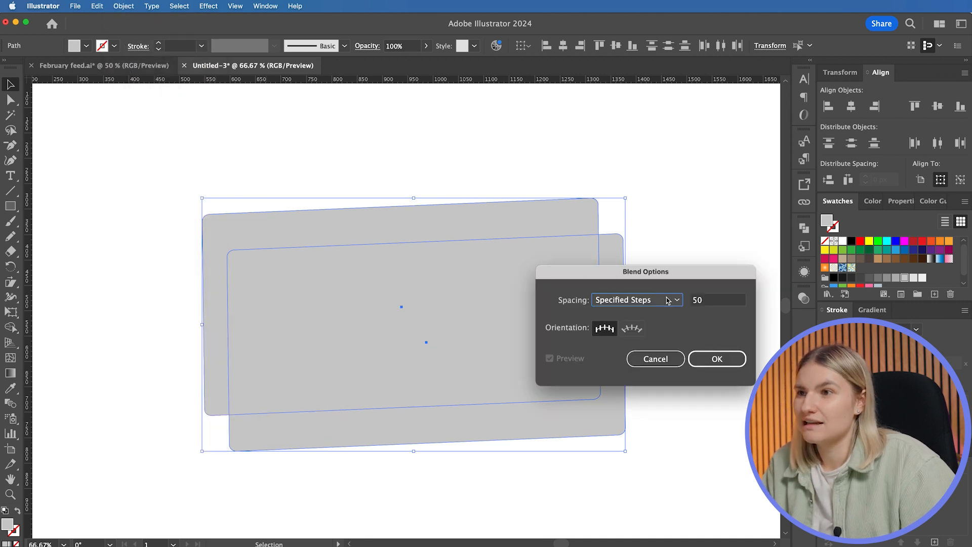
{"action": "left_click", "coordinate": [717, 359]}
{"action": "left_click", "coordinate": [117, 6]}
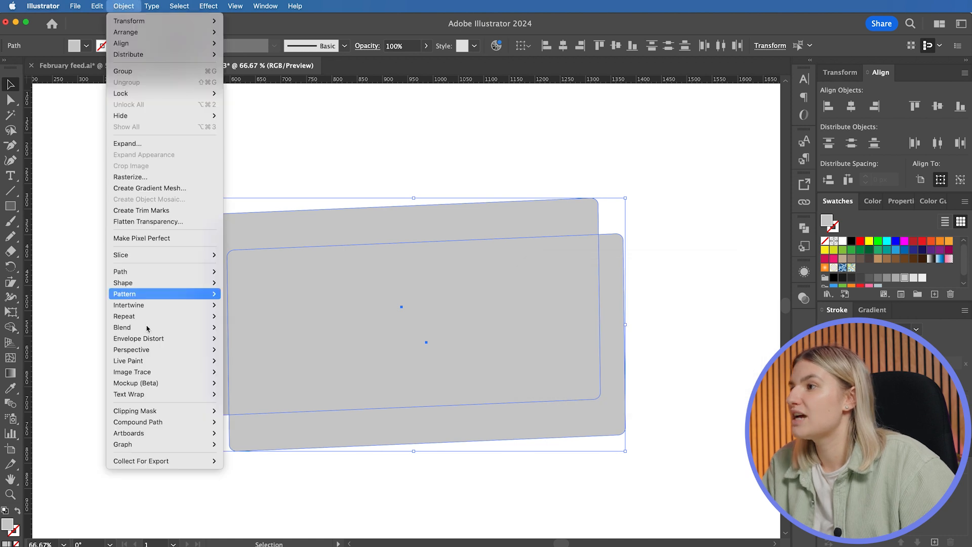
{"action": "mouse_move", "coordinate": [127, 327]}
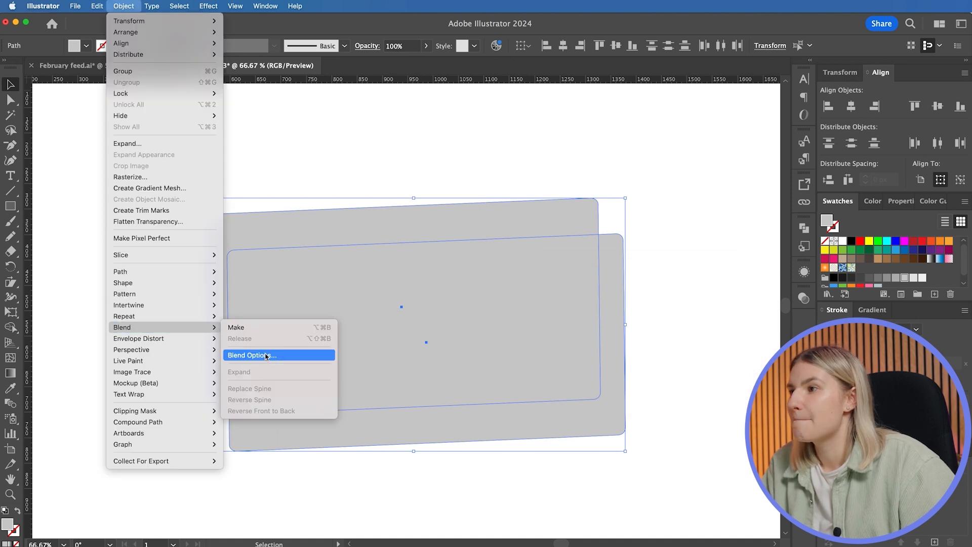
{"action": "left_click", "coordinate": [249, 328]}
Move the blend's offset shape closer to the first for a shallower depth, and place the blend behind the logo.
{"action": "double_click", "coordinate": [619, 314]}
{"action": "left_click_drag", "start_coordinate": [599, 301], "coordinate": [588, 277]}
{"action": "double_click", "coordinate": [713, 335]}
{"action": "left_click", "coordinate": [603, 302]}
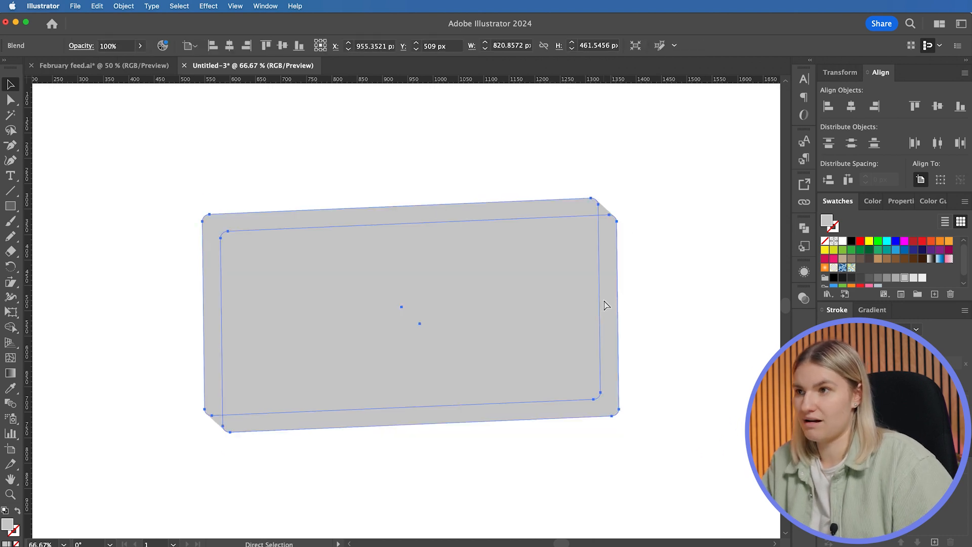
{"action": "left_click", "coordinate": [703, 391]}
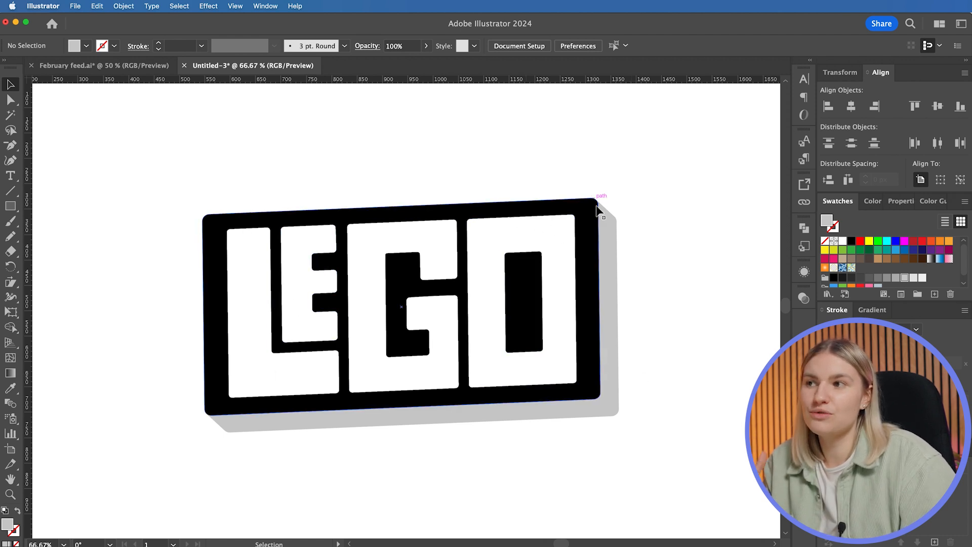
{"action": "left_click", "coordinate": [603, 308]}
{"action": "left_click_drag", "start_coordinate": [613, 287], "coordinate": [595, 228]}
{"action": "left_click", "coordinate": [640, 237]}
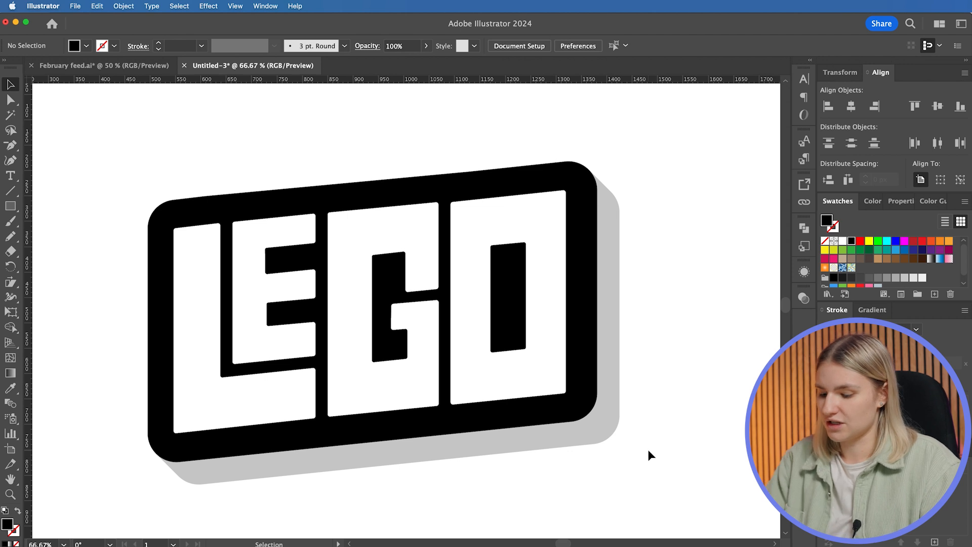
Paste the original red LEGO logo as a colour reference, scale it down and place it right of the new logo.
{"action": "key", "text": "cmd+v"}
{"action": "left_click_drag", "start_coordinate": [394, 311], "coordinate": [607, 311]}
{"action": "key", "text": "super+minus"}
{"action": "left_click_drag", "start_coordinate": [375, 281], "coordinate": [533, 283]}
{"action": "left_click_drag", "start_coordinate": [687, 303], "coordinate": [616, 301]}
{"action": "left_click_drag", "start_coordinate": [547, 301], "coordinate": [601, 300]}
Ungroup the new logo and fill its black backing shape with the red sampled from the reference logo.
{"action": "left_click", "coordinate": [519, 217]}
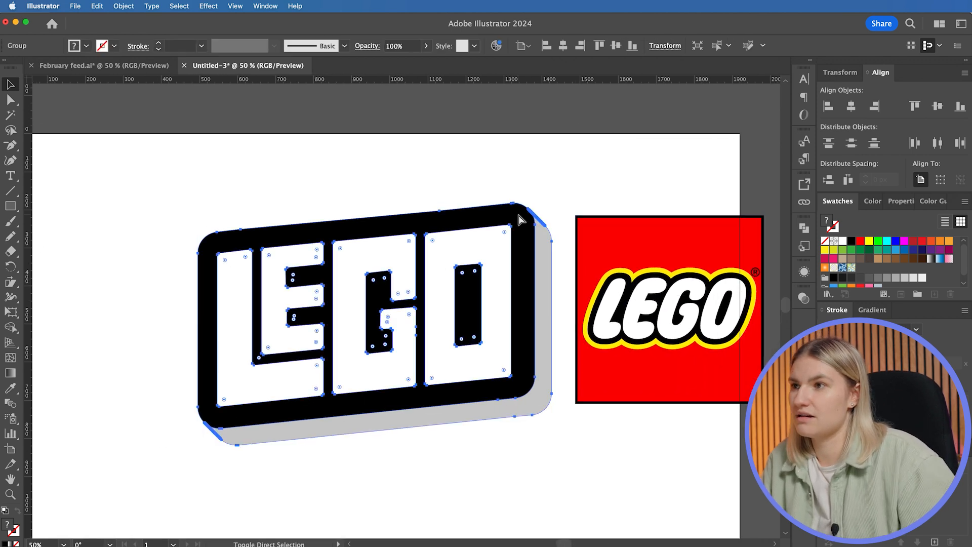
{"action": "key", "text": "super+shift+g"}
{"action": "left_click", "coordinate": [521, 148]}
{"action": "left_click", "coordinate": [513, 218]}
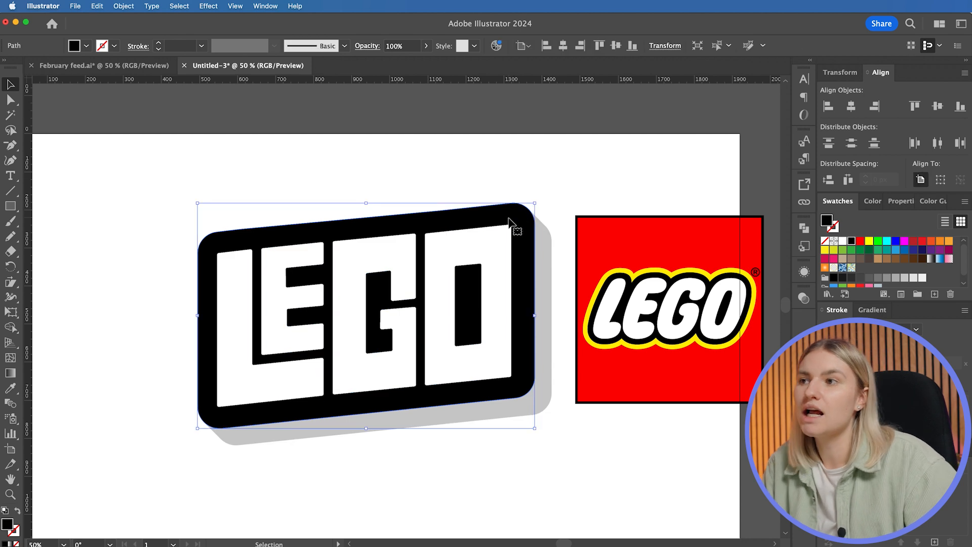
{"action": "key", "text": "i"}
{"action": "left_click", "coordinate": [696, 246]}
Fill the grey 3D shadow shape with the yellow sampled from the outline of the reference logo.
{"action": "left_click", "coordinate": [551, 232], "text": "super"}
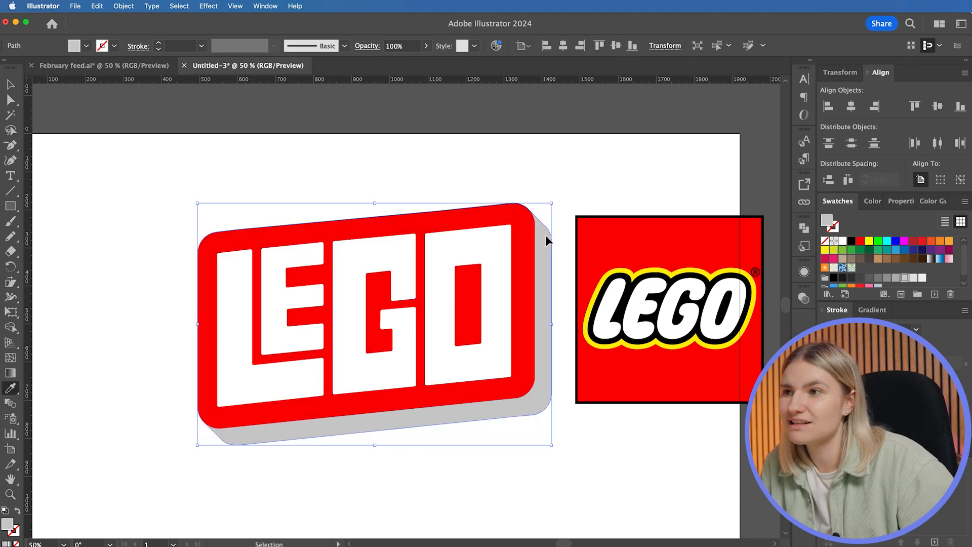
{"action": "left_click", "coordinate": [668, 268]}
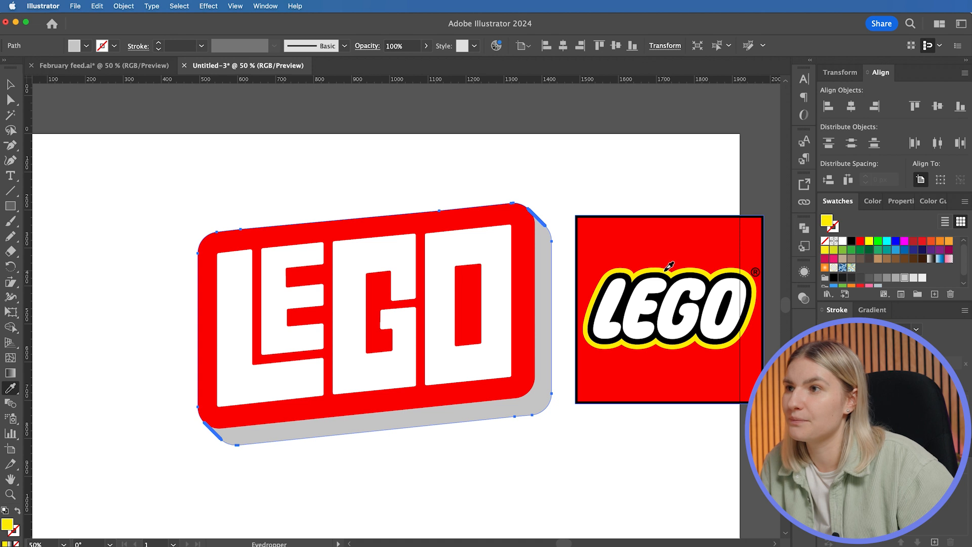
{"action": "left_click", "coordinate": [10, 85]}
{"action": "left_click", "coordinate": [531, 180]}
{"action": "scroll", "coordinate": [531, 180], "scroll_direction": "right", "scroll_amount": 1}
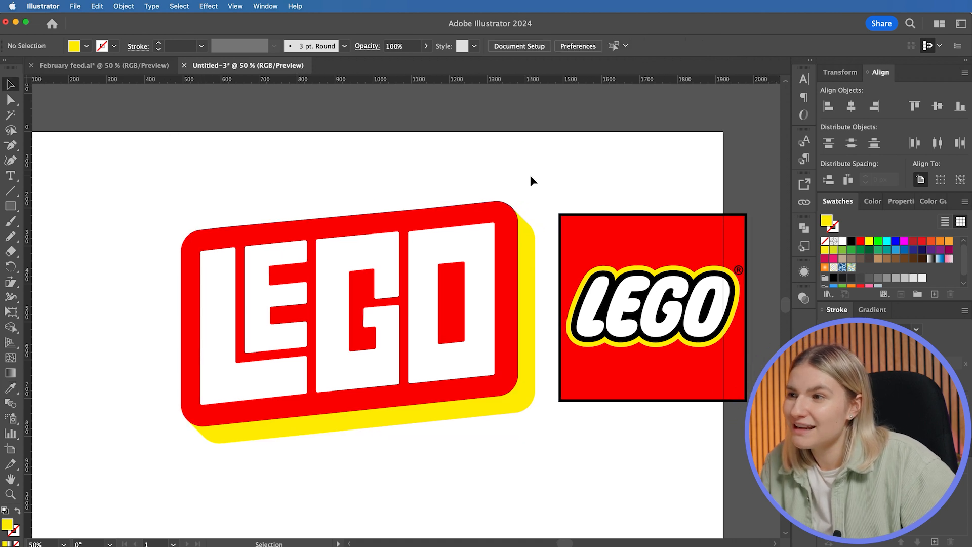
{"action": "left_click_drag", "start_coordinate": [231, 181], "coordinate": [506, 434]}
{"action": "left_click", "coordinate": [480, 184]}
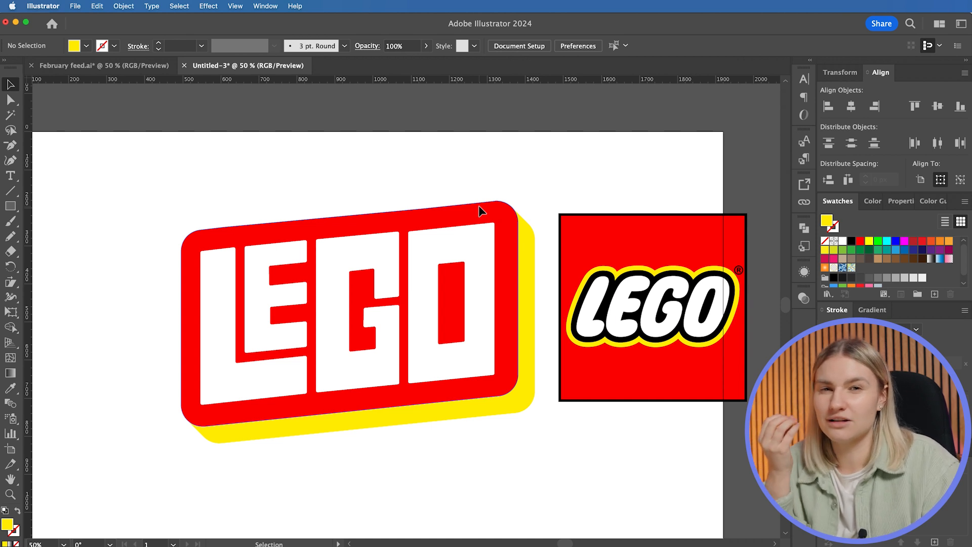
{"action": "scroll", "coordinate": [479, 206], "scroll_direction": "right", "scroll_amount": 1}
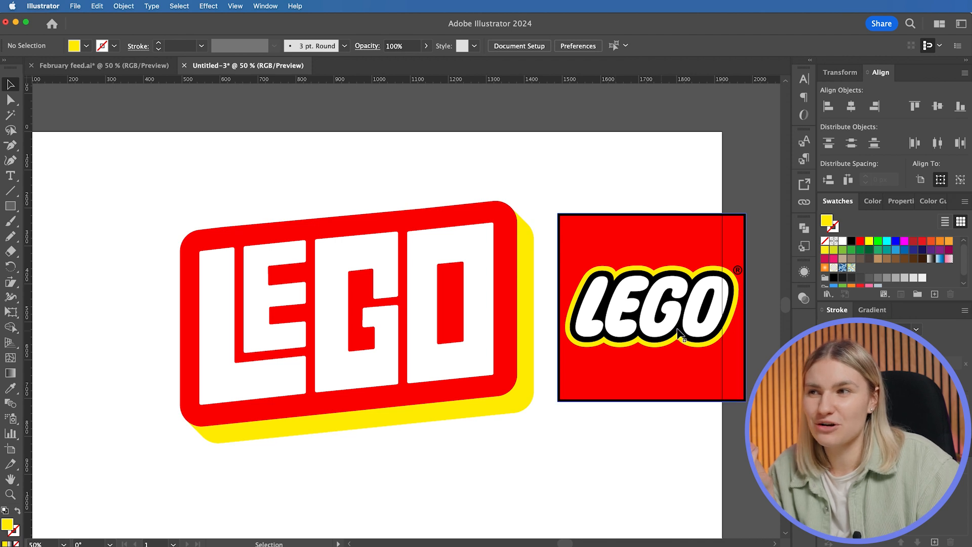
{"action": "left_click_drag", "start_coordinate": [607, 289], "coordinate": [603, 293]}
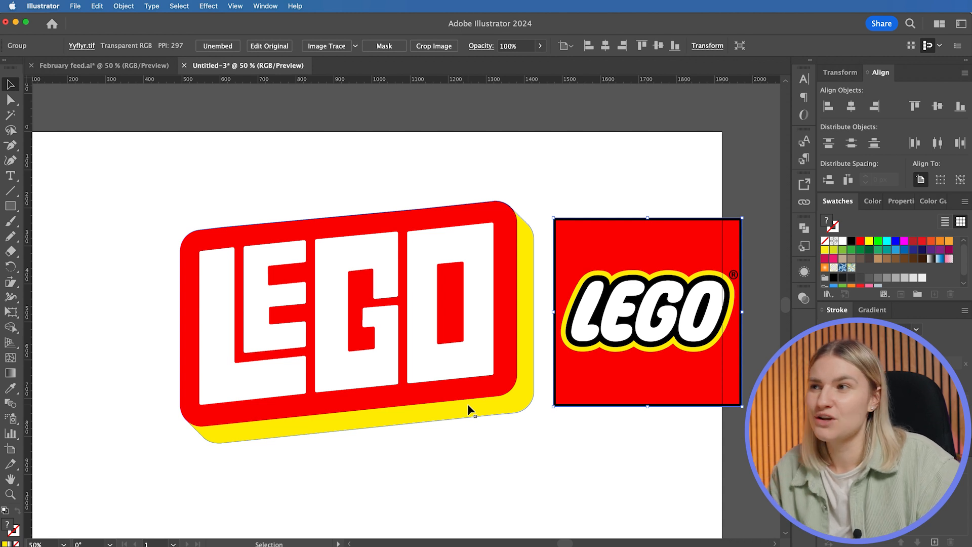
Shift the hue of the logo's red backing shape towards pink, setting its fill colour to F9003C.
{"action": "left_click", "coordinate": [501, 215]}
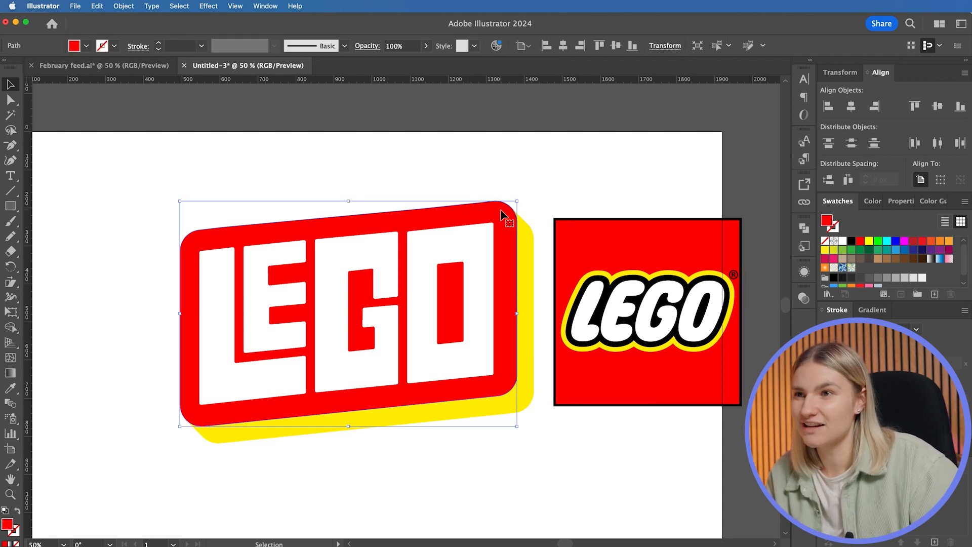
{"action": "double_click", "coordinate": [828, 221]}
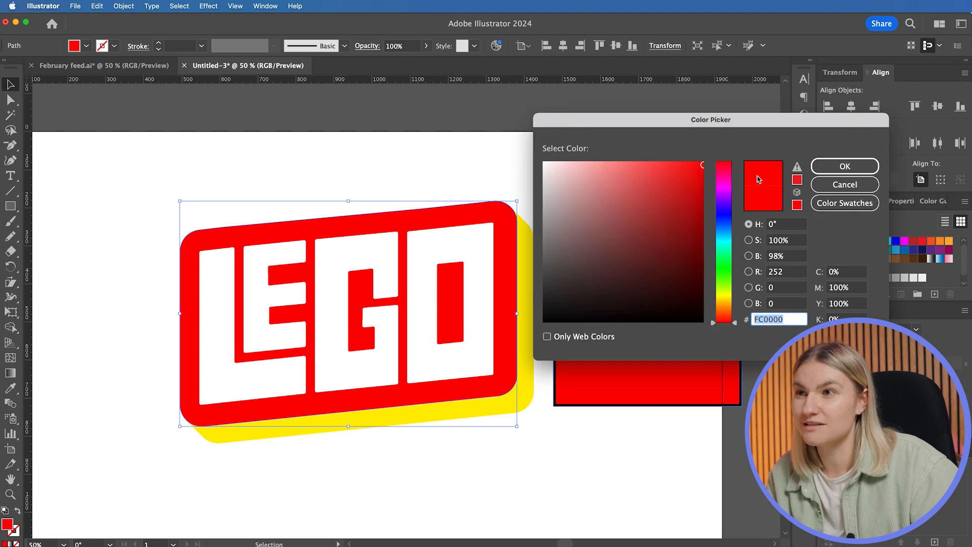
{"action": "left_click", "coordinate": [730, 167]}
{"action": "type", "text": "F9003C"}
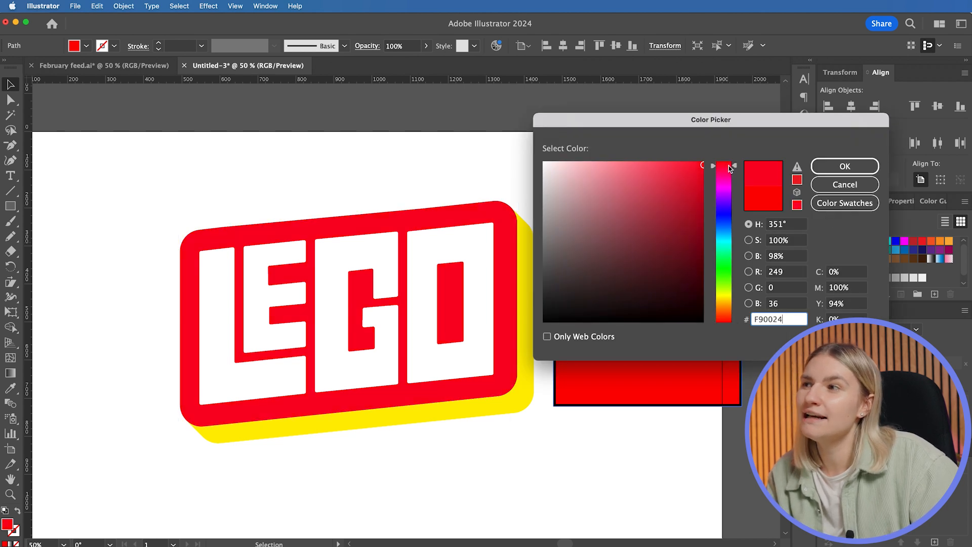
{"action": "left_click_drag", "start_coordinate": [729, 168], "coordinate": [729, 168]}
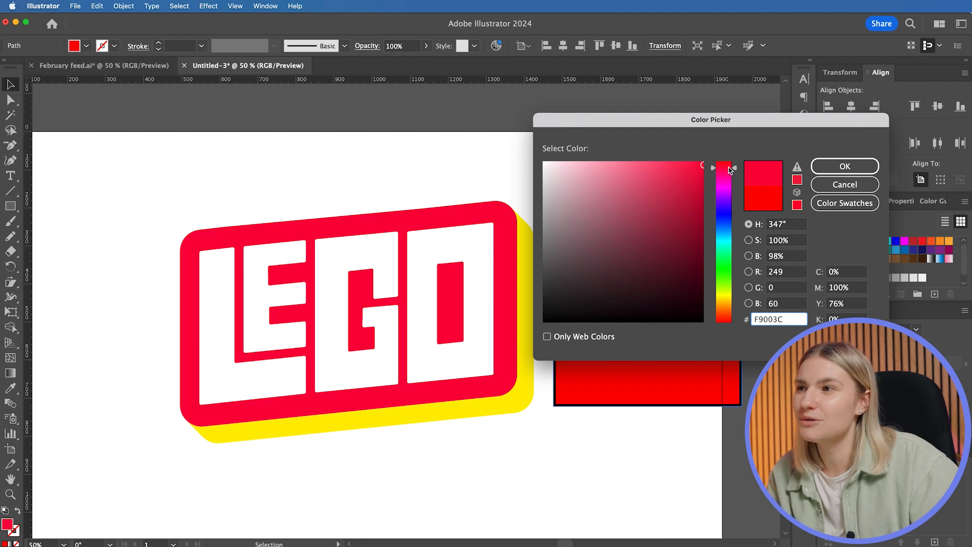
{"action": "left_click", "coordinate": [867, 165]}
Shift the hue of the yellow 3D shadow towards orange, setting its fill colour to FFDA00.
{"action": "left_click", "coordinate": [530, 248]}
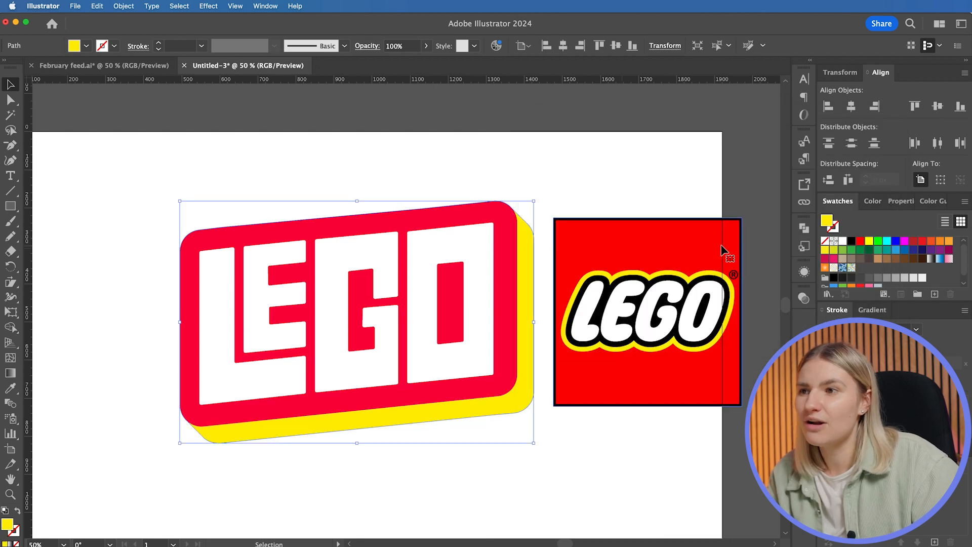
{"action": "double_click", "coordinate": [828, 221]}
{"action": "left_click_drag", "start_coordinate": [725, 299], "coordinate": [724, 302]}
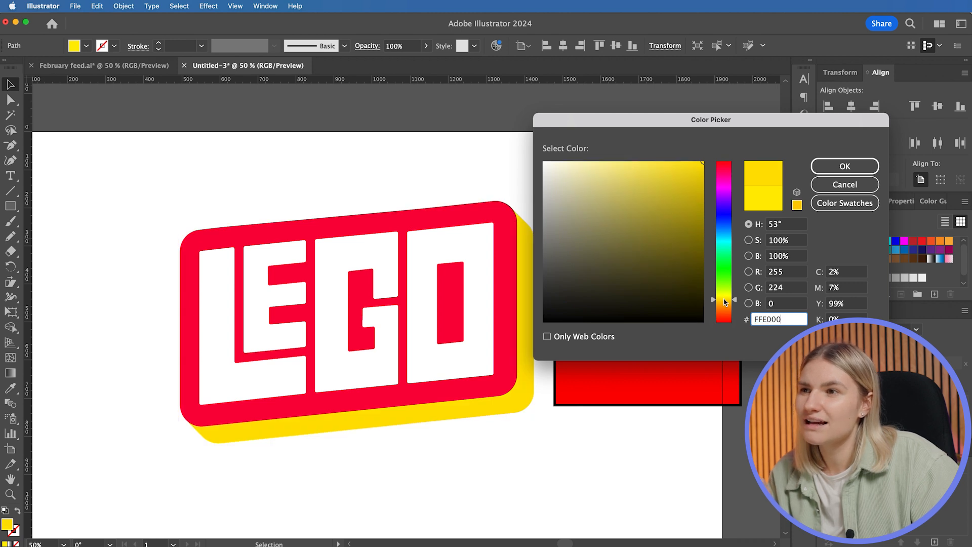
{"action": "left_click_drag", "start_coordinate": [725, 299], "coordinate": [724, 299]}
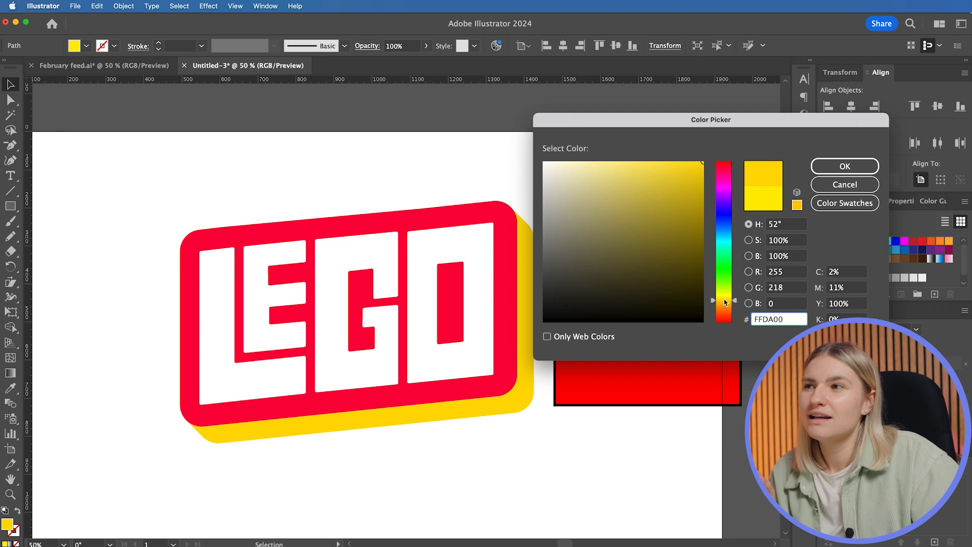
{"action": "left_click", "coordinate": [845, 166]}
{"action": "left_click", "coordinate": [588, 174]}
Delete the original red LEGO reference logo beside the new logo.
{"action": "scroll", "coordinate": [588, 174], "scroll_direction": "left", "scroll_amount": 5}
{"action": "scroll", "coordinate": [589, 176], "scroll_direction": "right", "scroll_amount": 3}
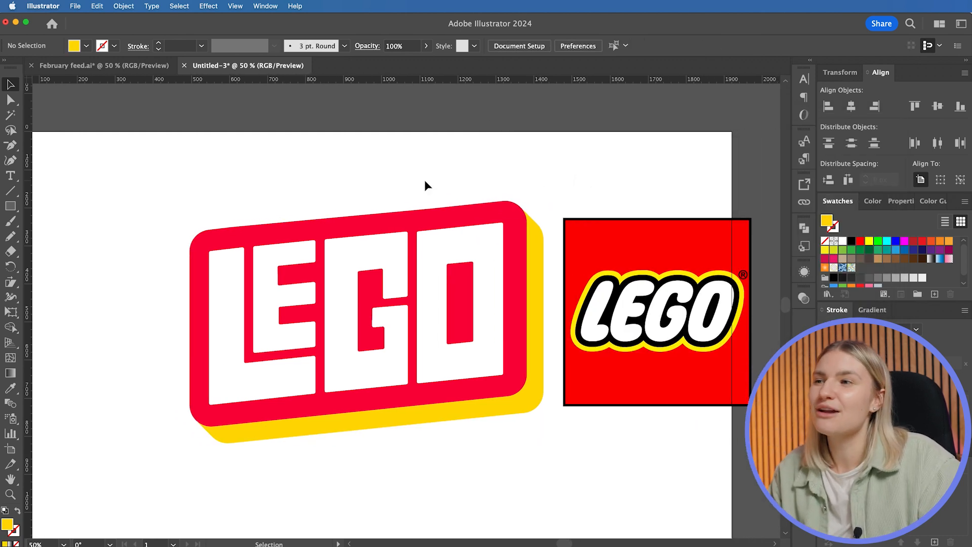
{"action": "left_click", "coordinate": [654, 260]}
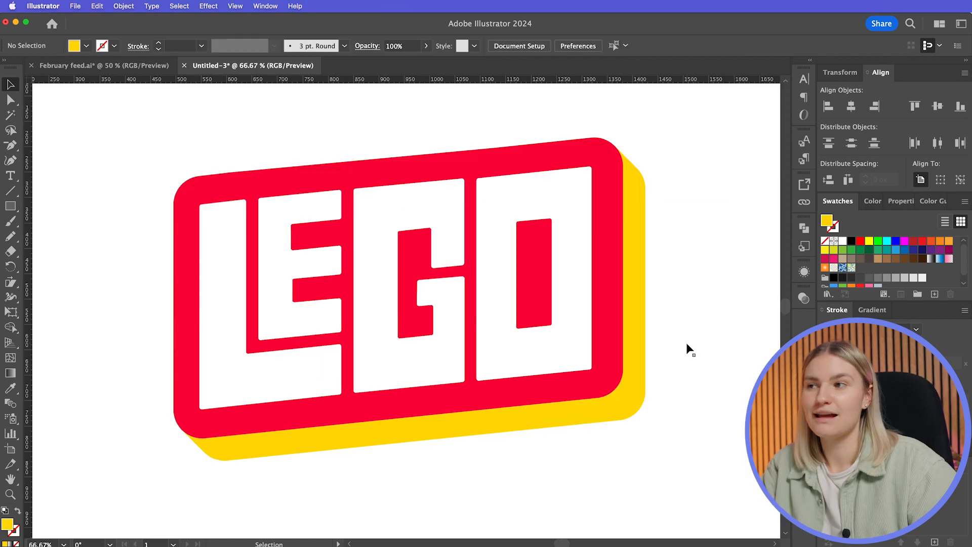